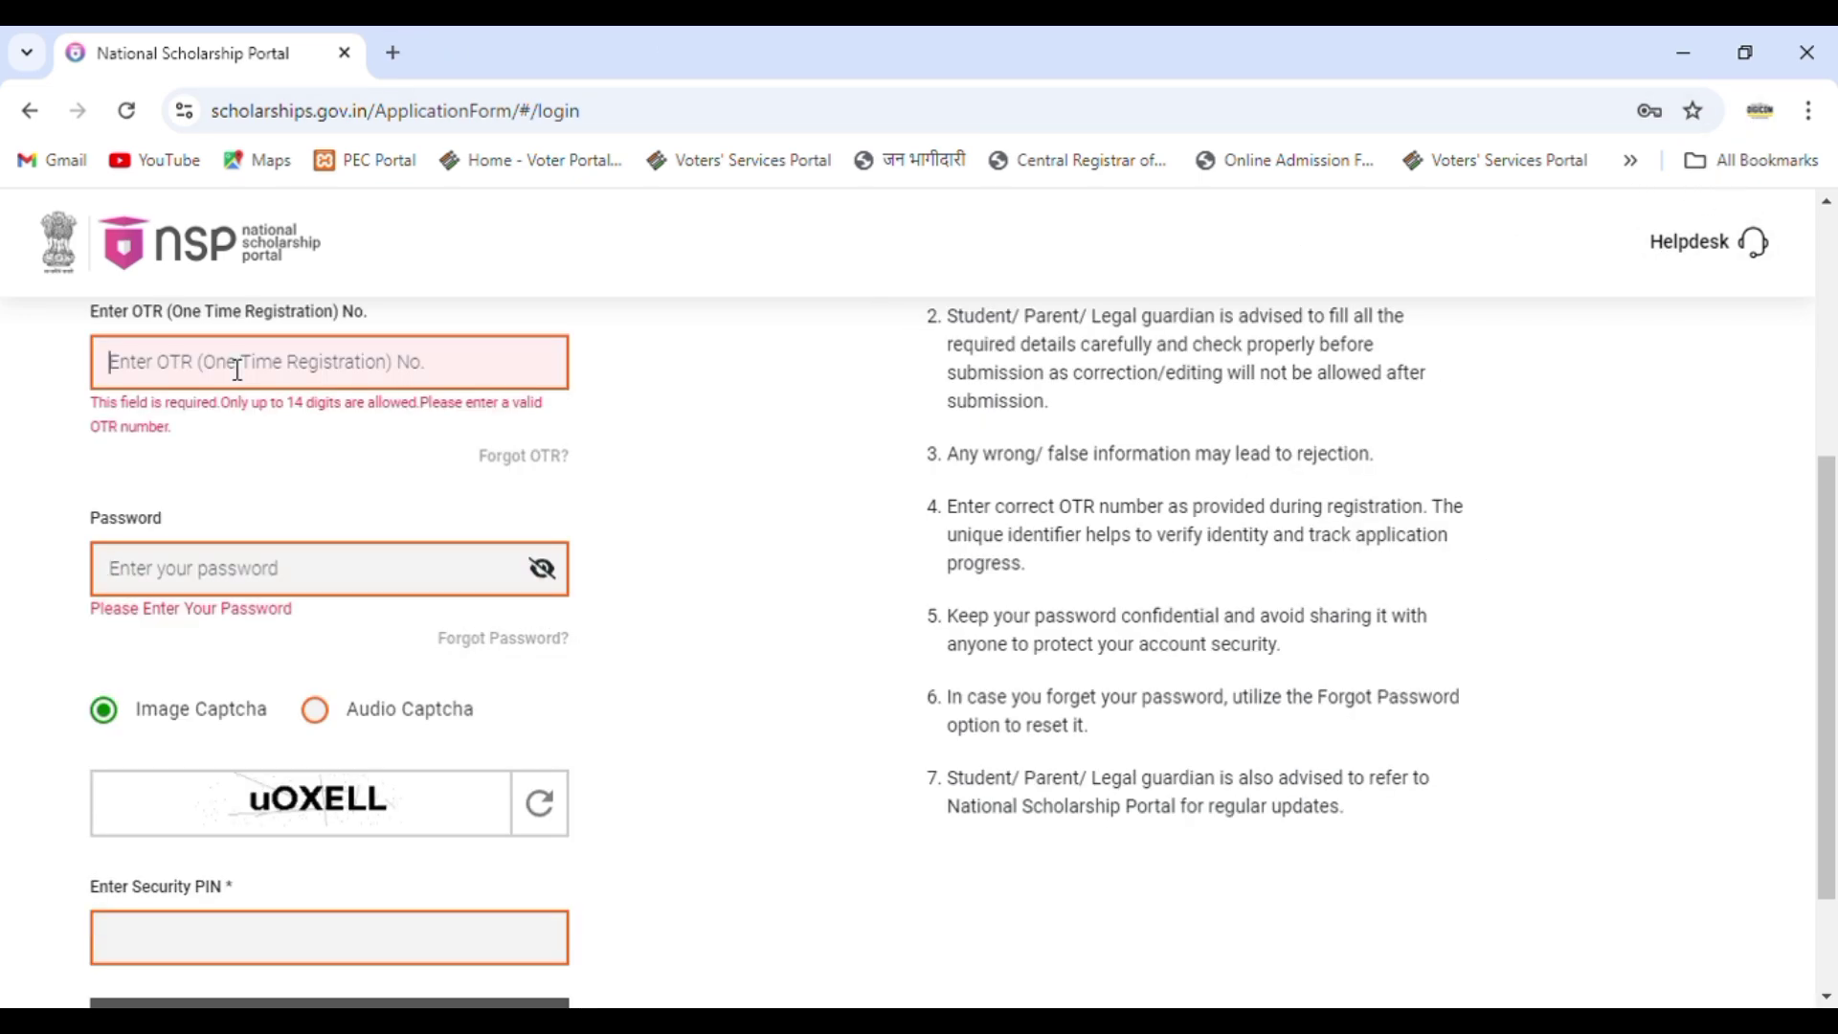
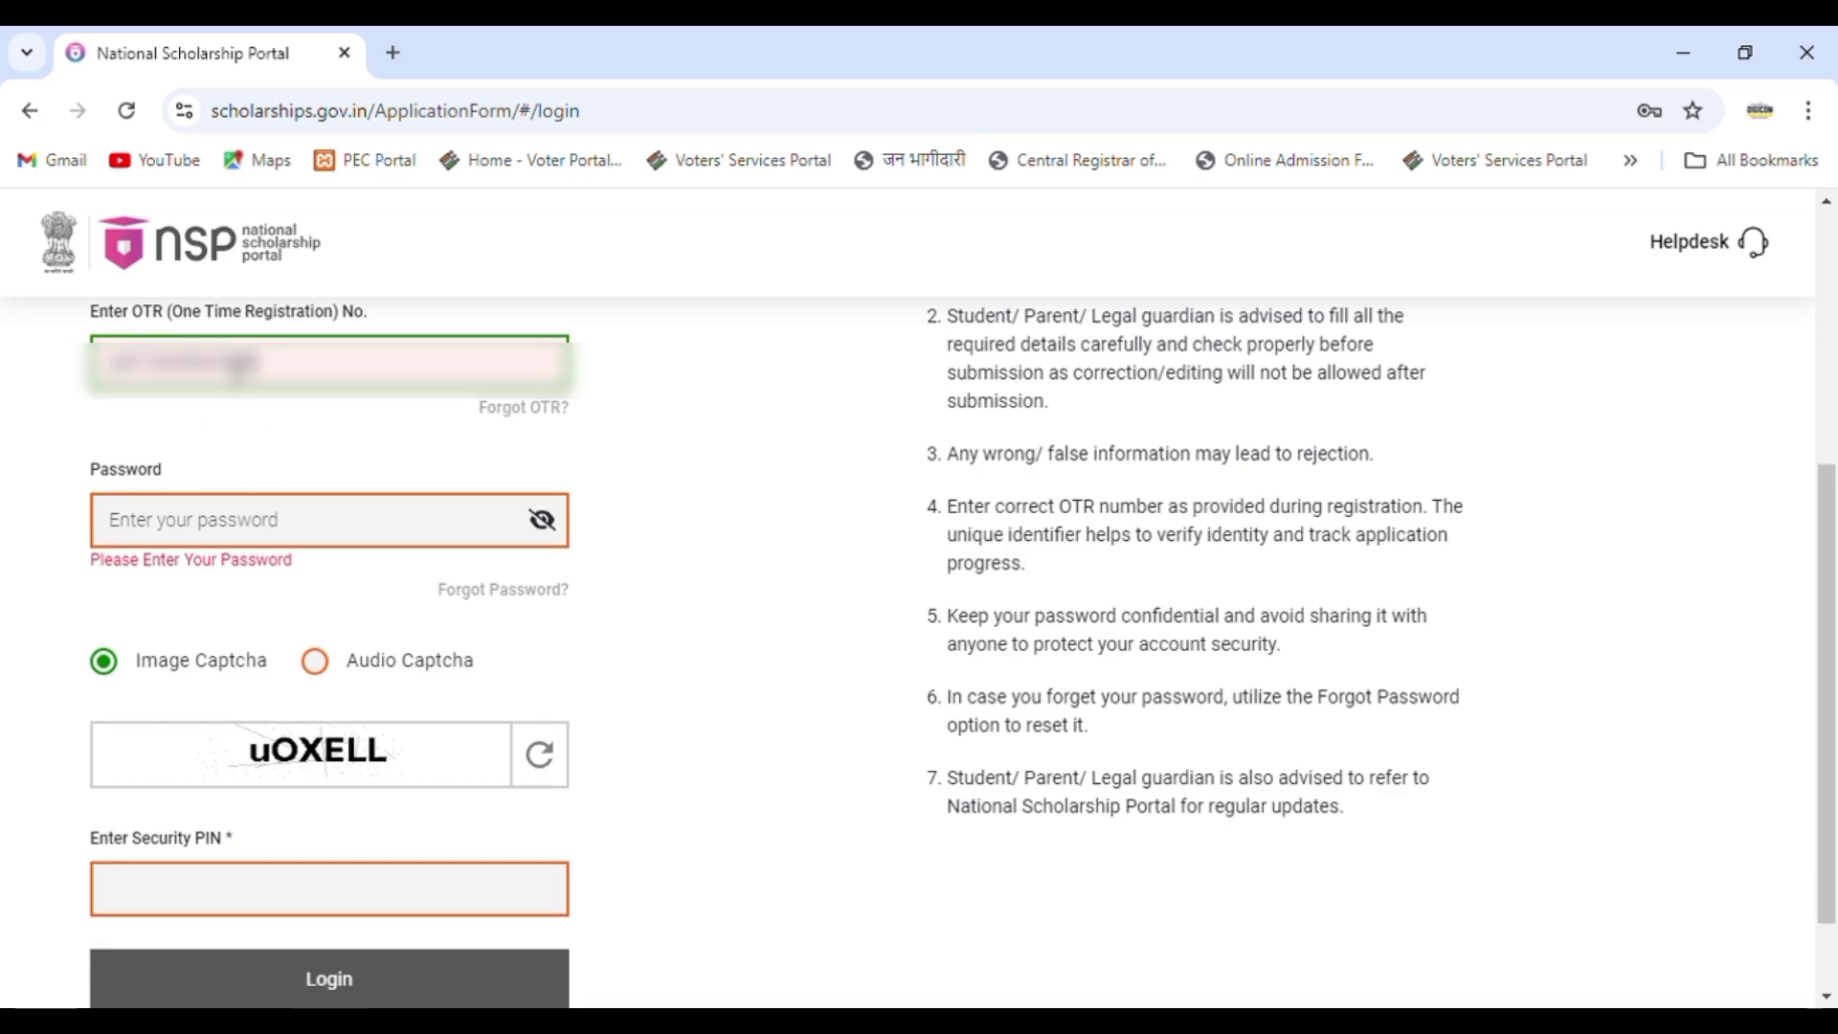
Log in with the OTR number, account password and captcha as the security PIN.
click(181, 533)
text(****)
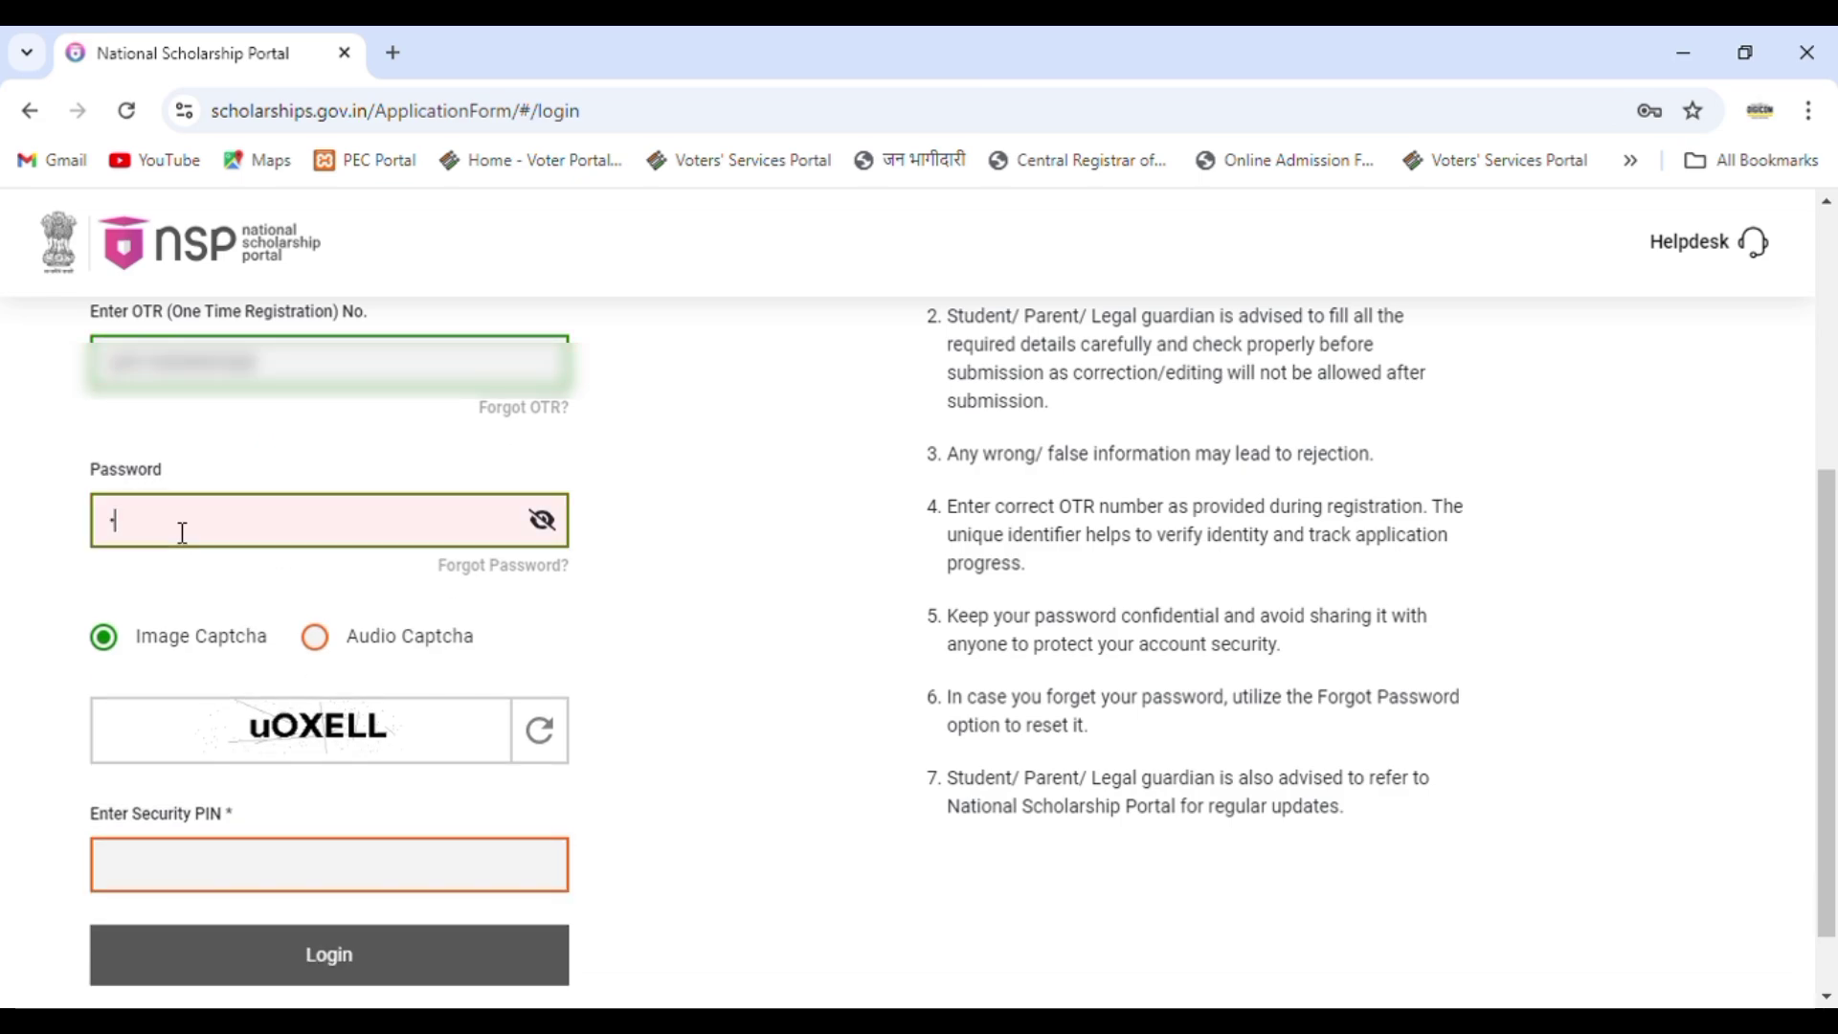
text(****)
click(291, 888)
text(u)
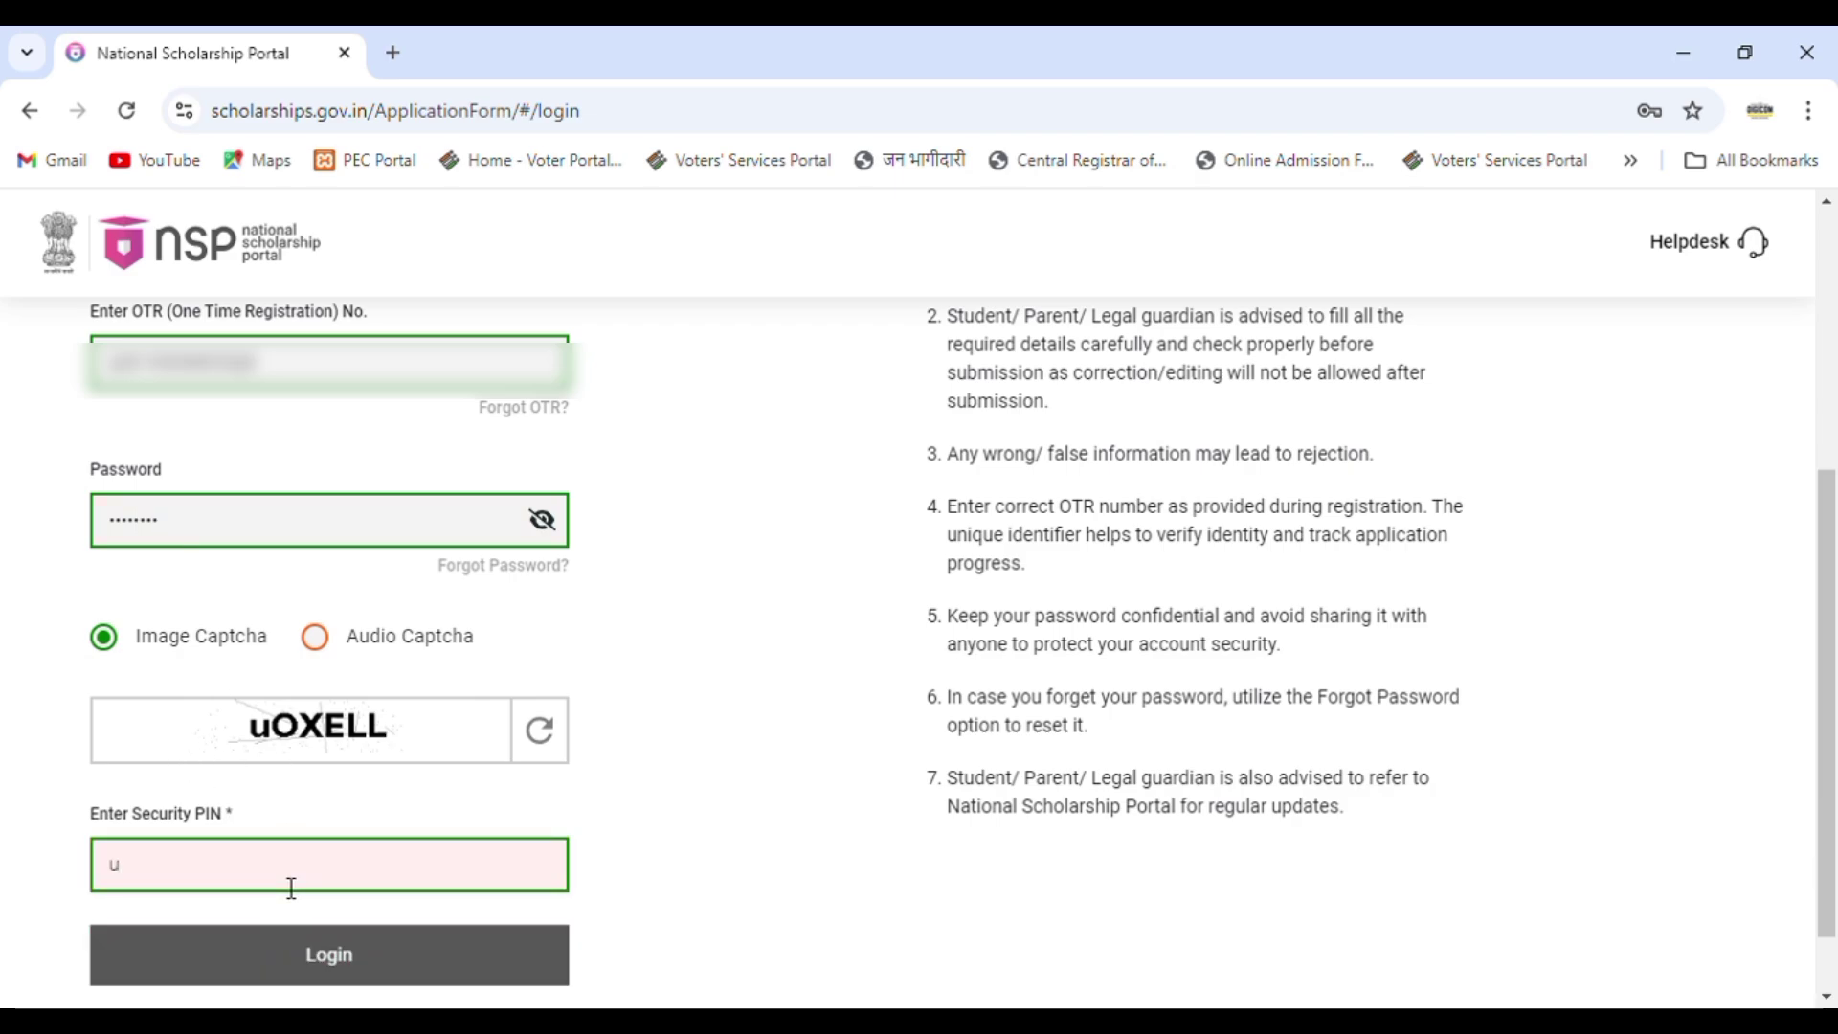
text(OX)
text(ELKL)
key(BackSpace)
key(BackSpace)
text(LL)
key(BackSpace)
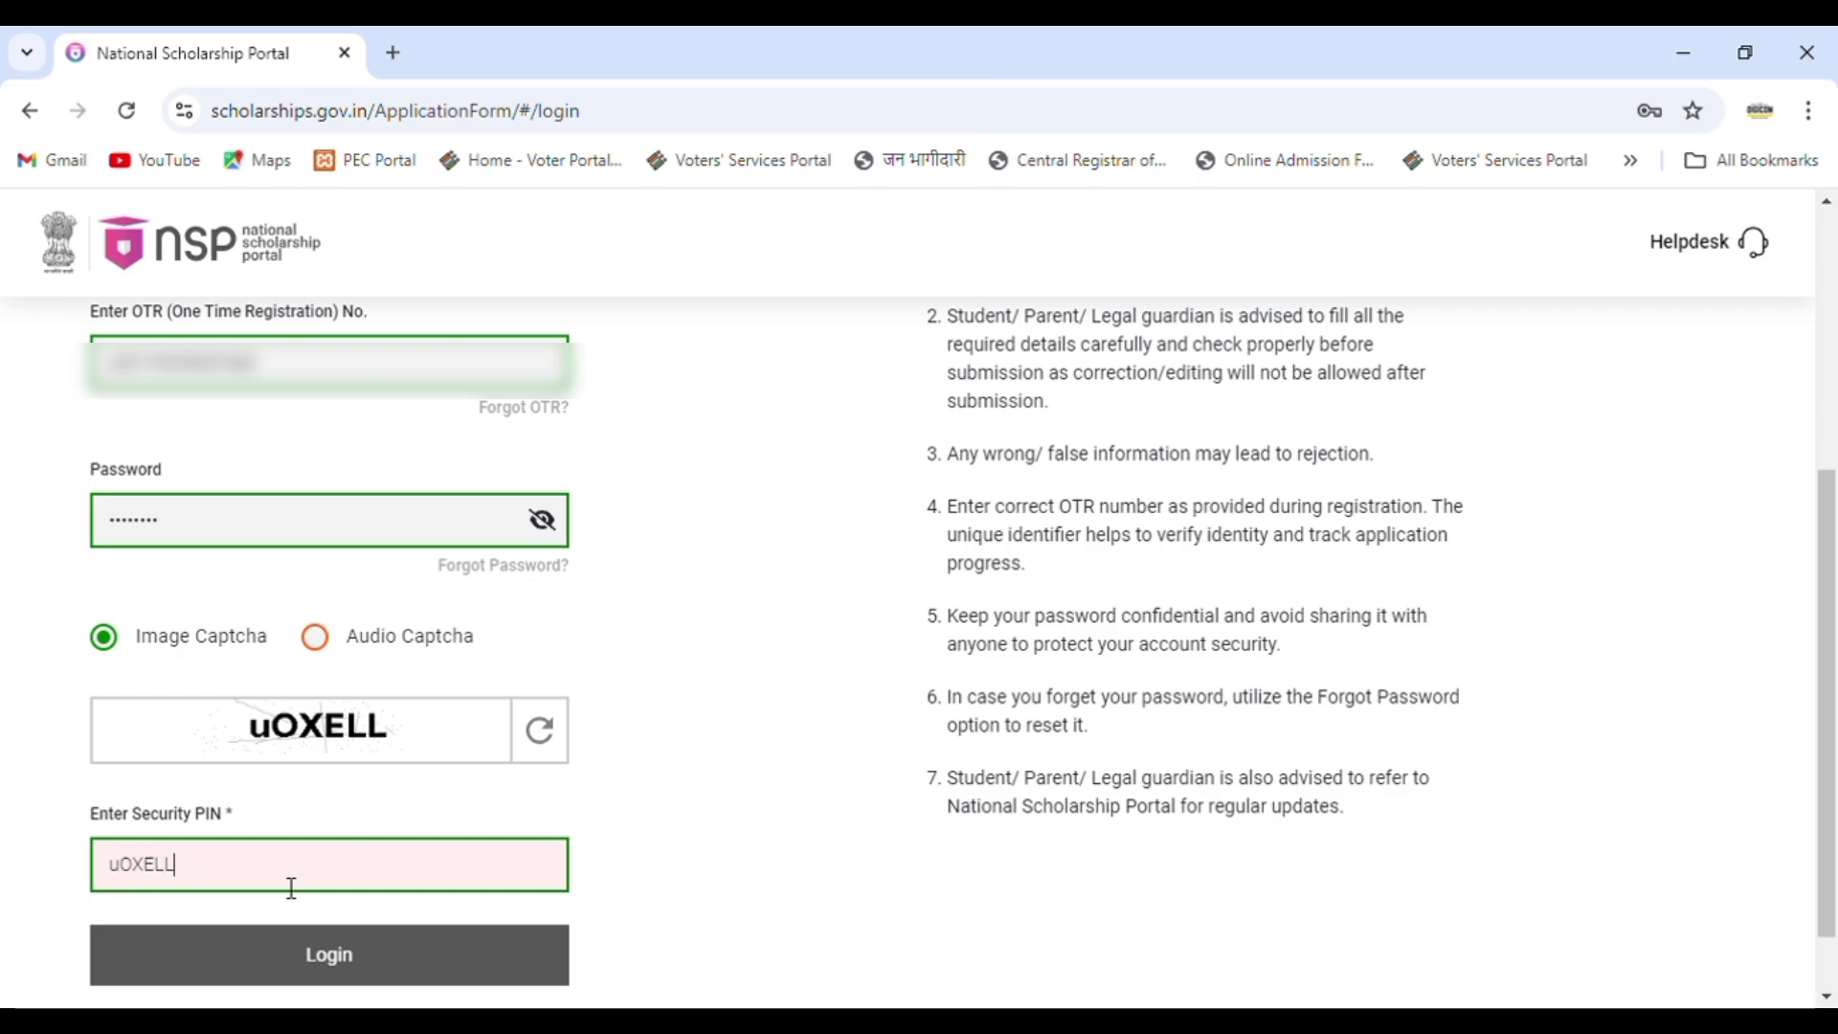
click(352, 970)
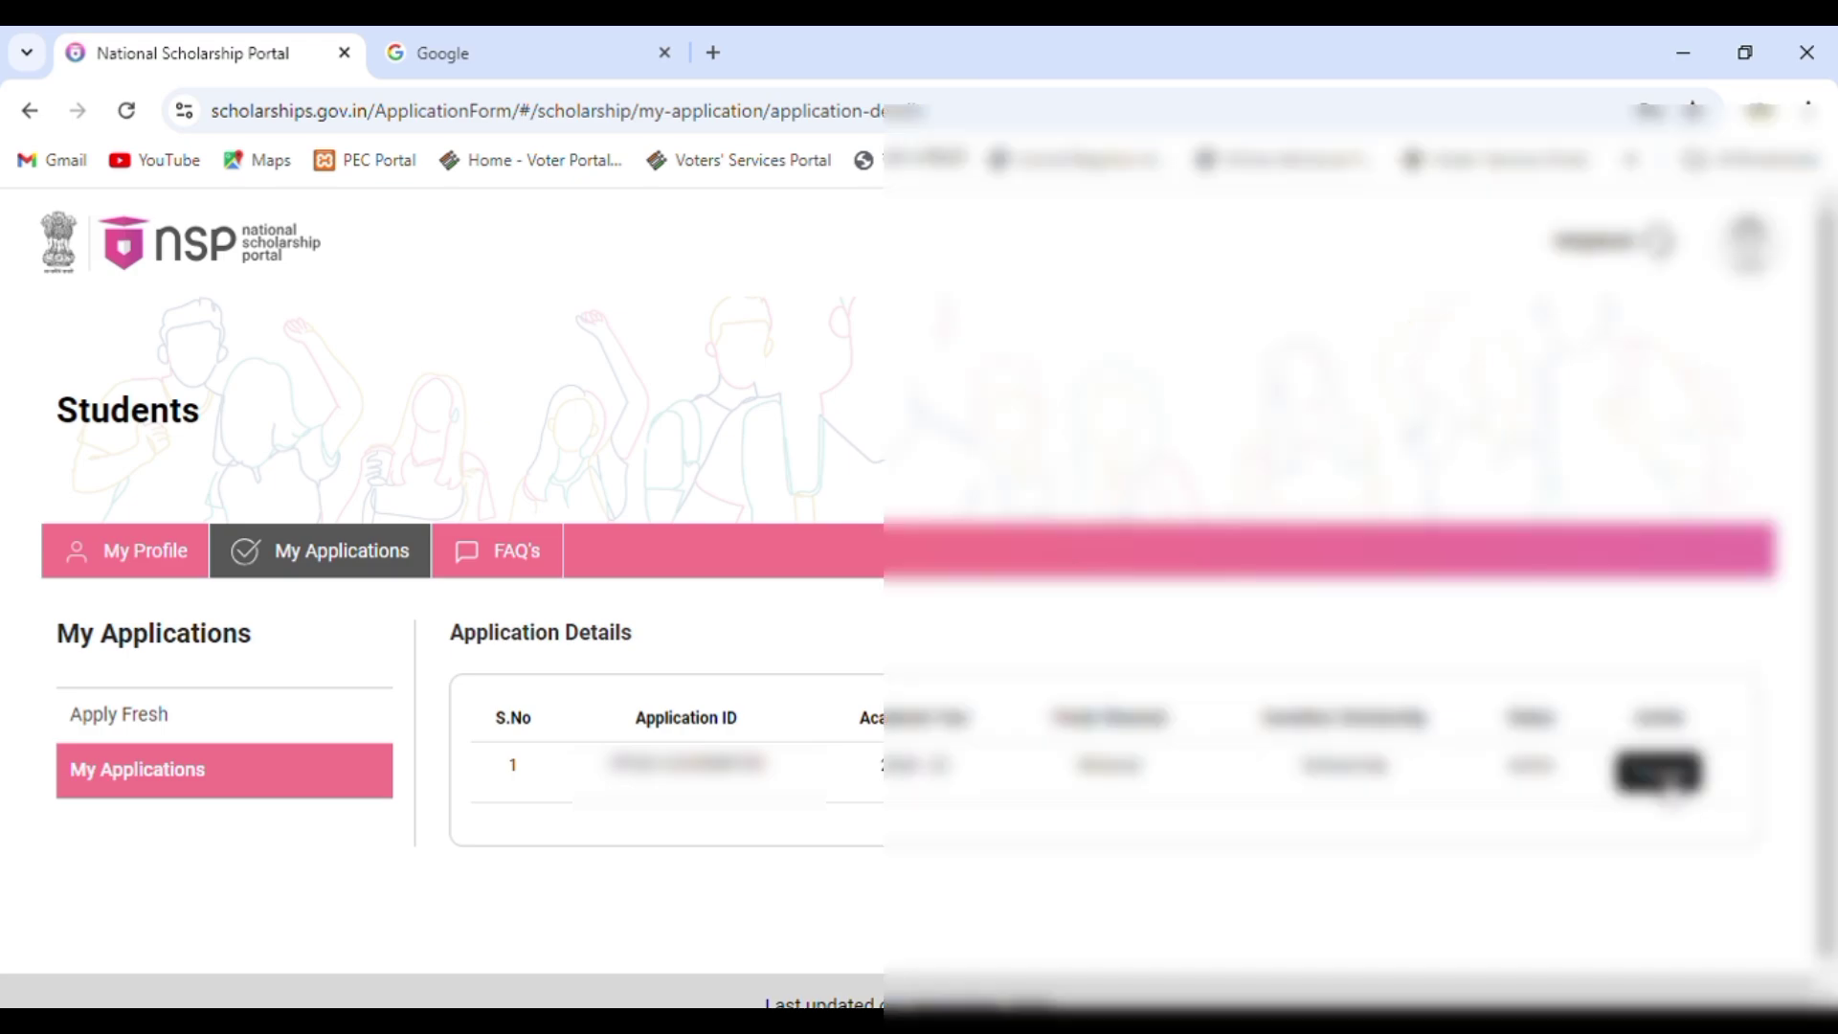
Proceed on the existing application and scroll the Renew Application form down to Present Institute.
click(1667, 781)
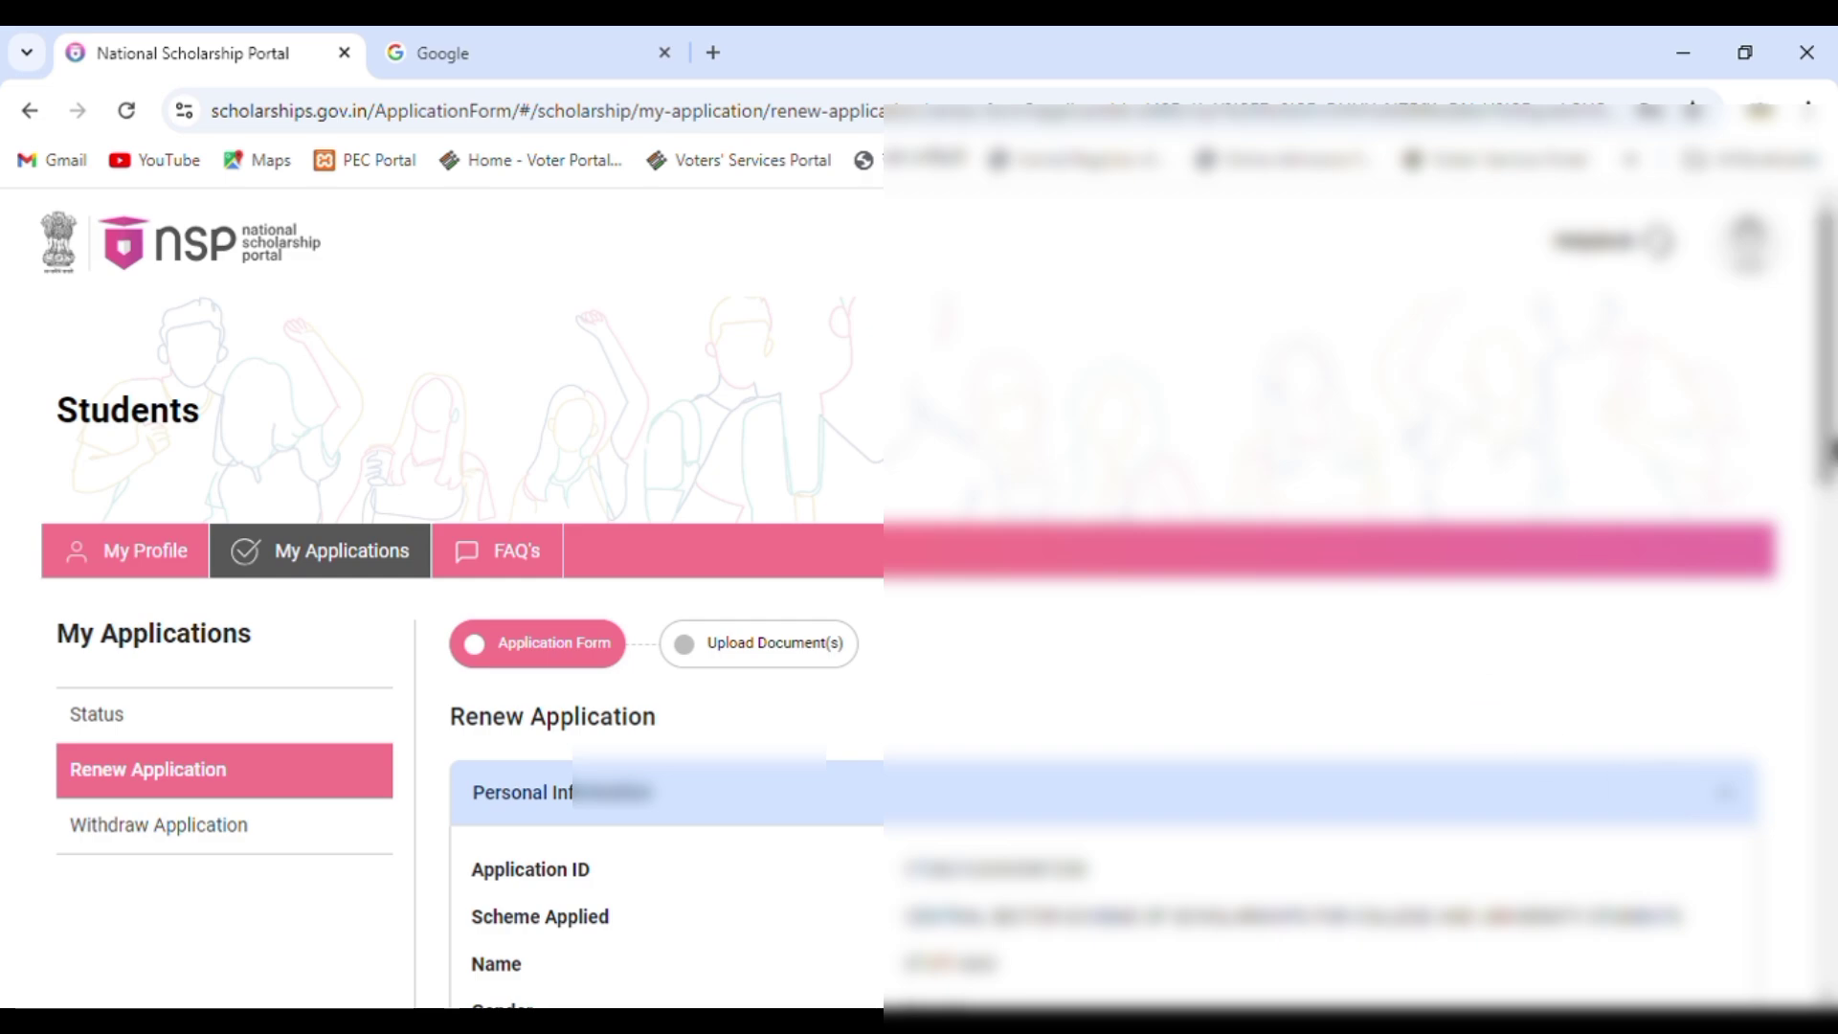
drag(1828, 397, 1829, 532)
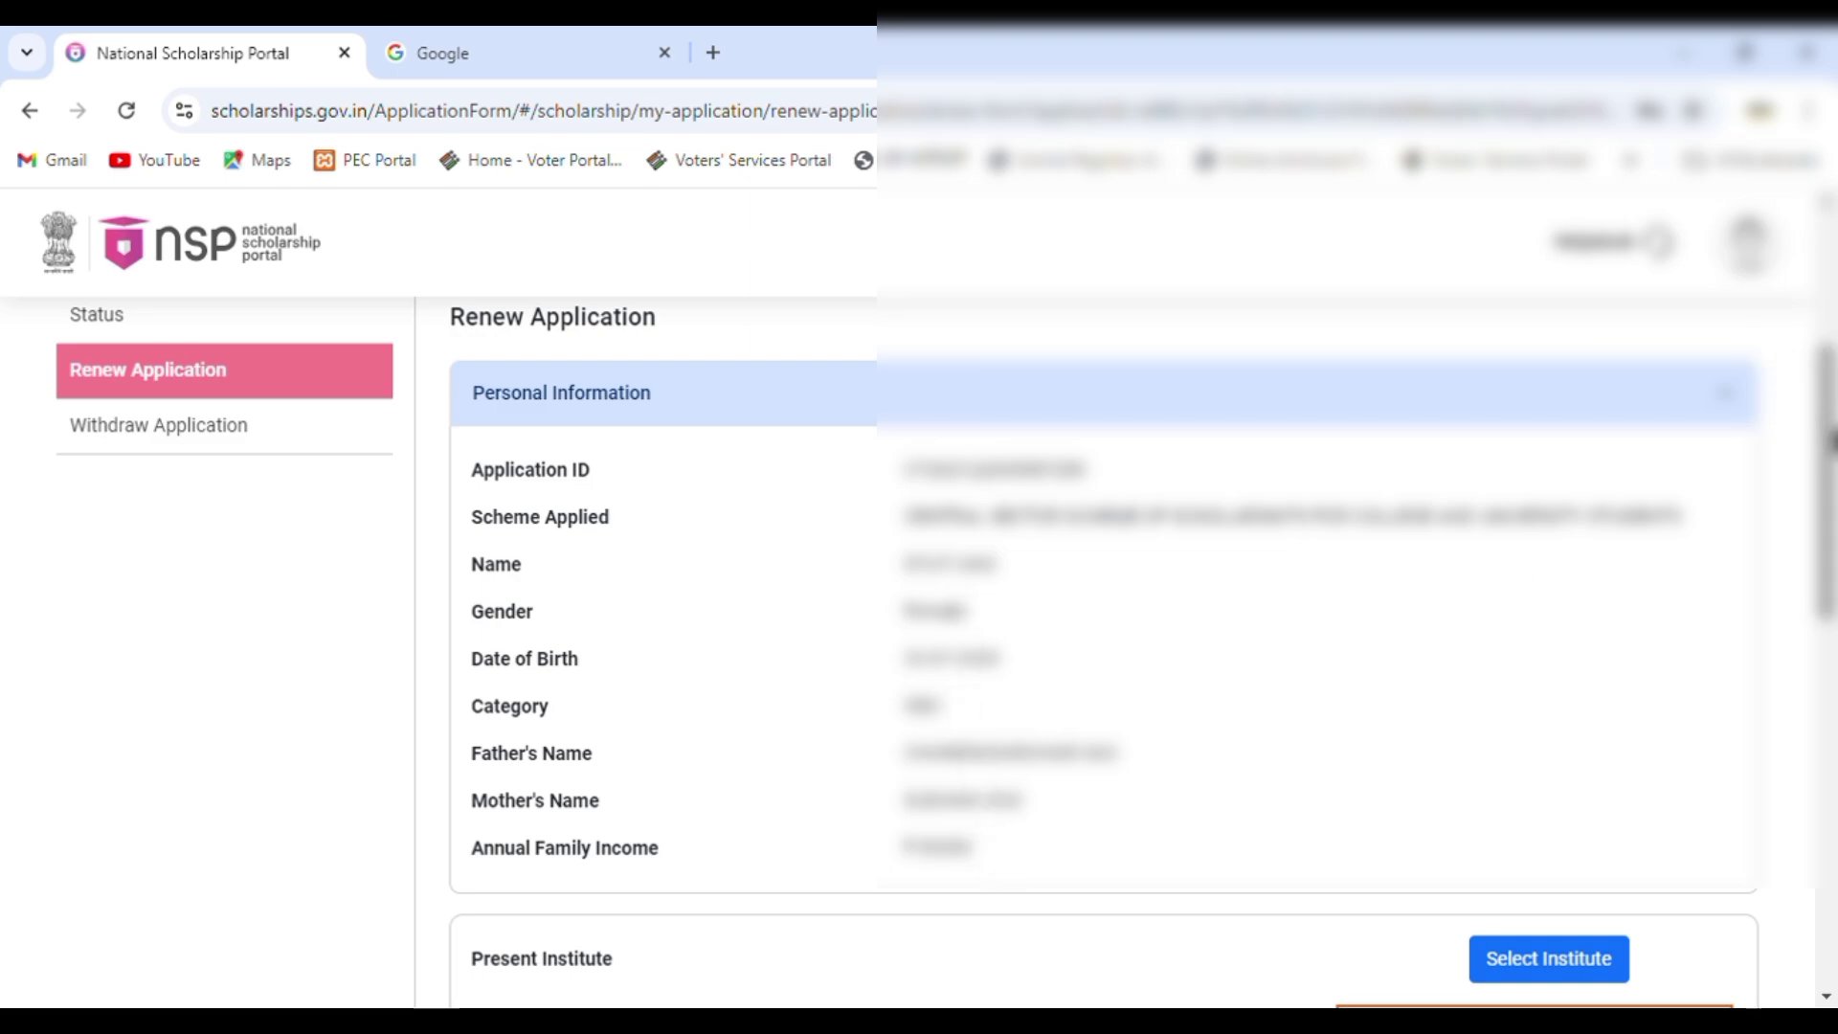
drag(1830, 443, 1832, 641)
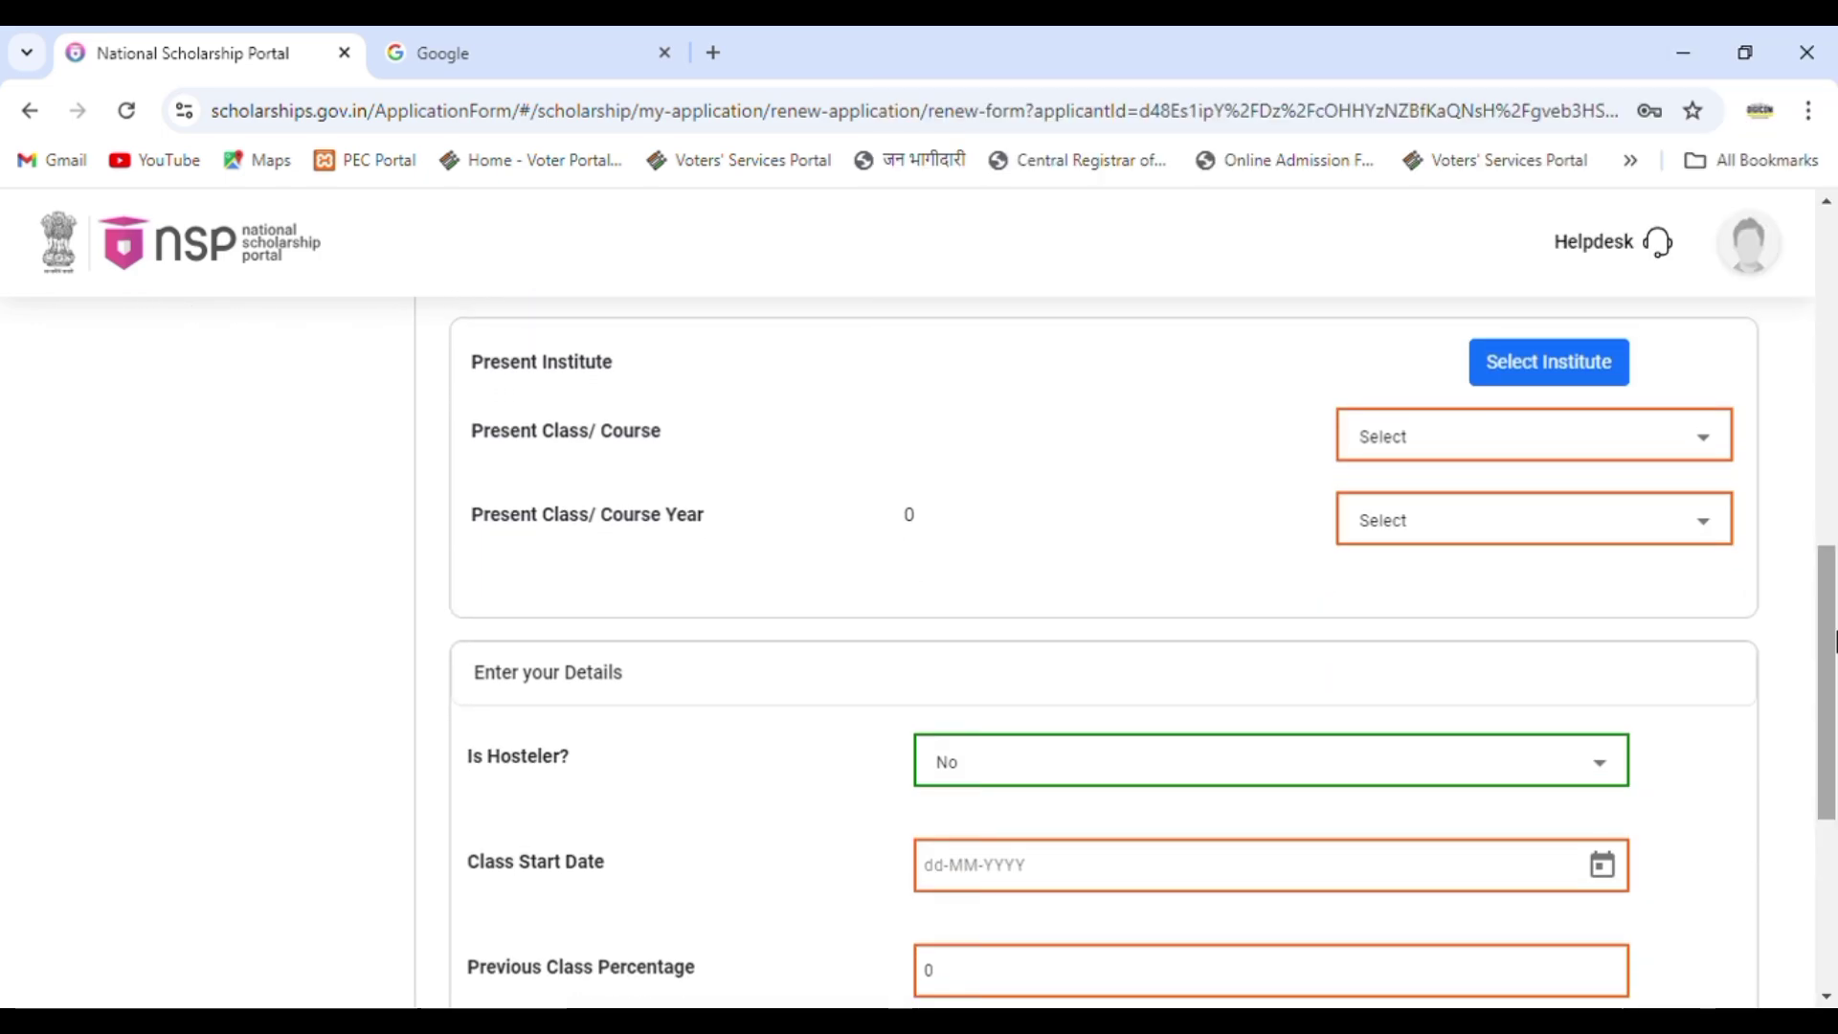
Filter the institute search to state CHHATTISGARH and district BILASPUR.
click(1548, 382)
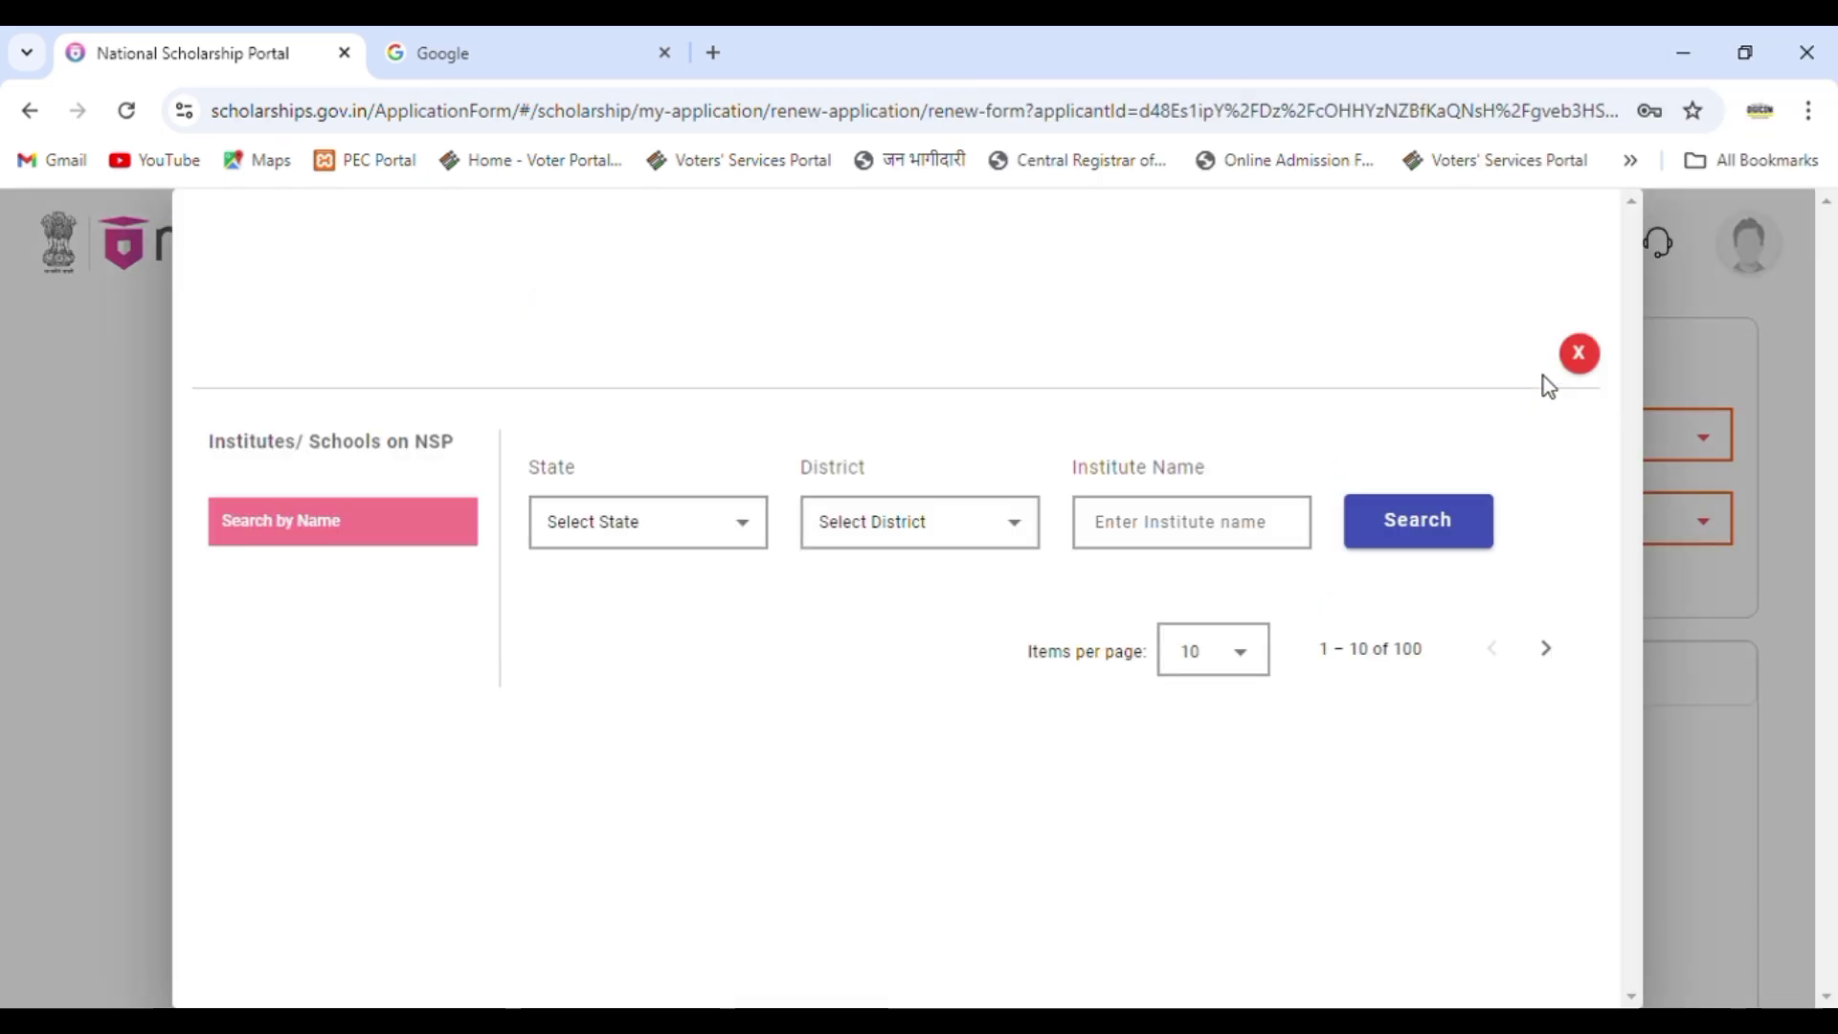
click(604, 523)
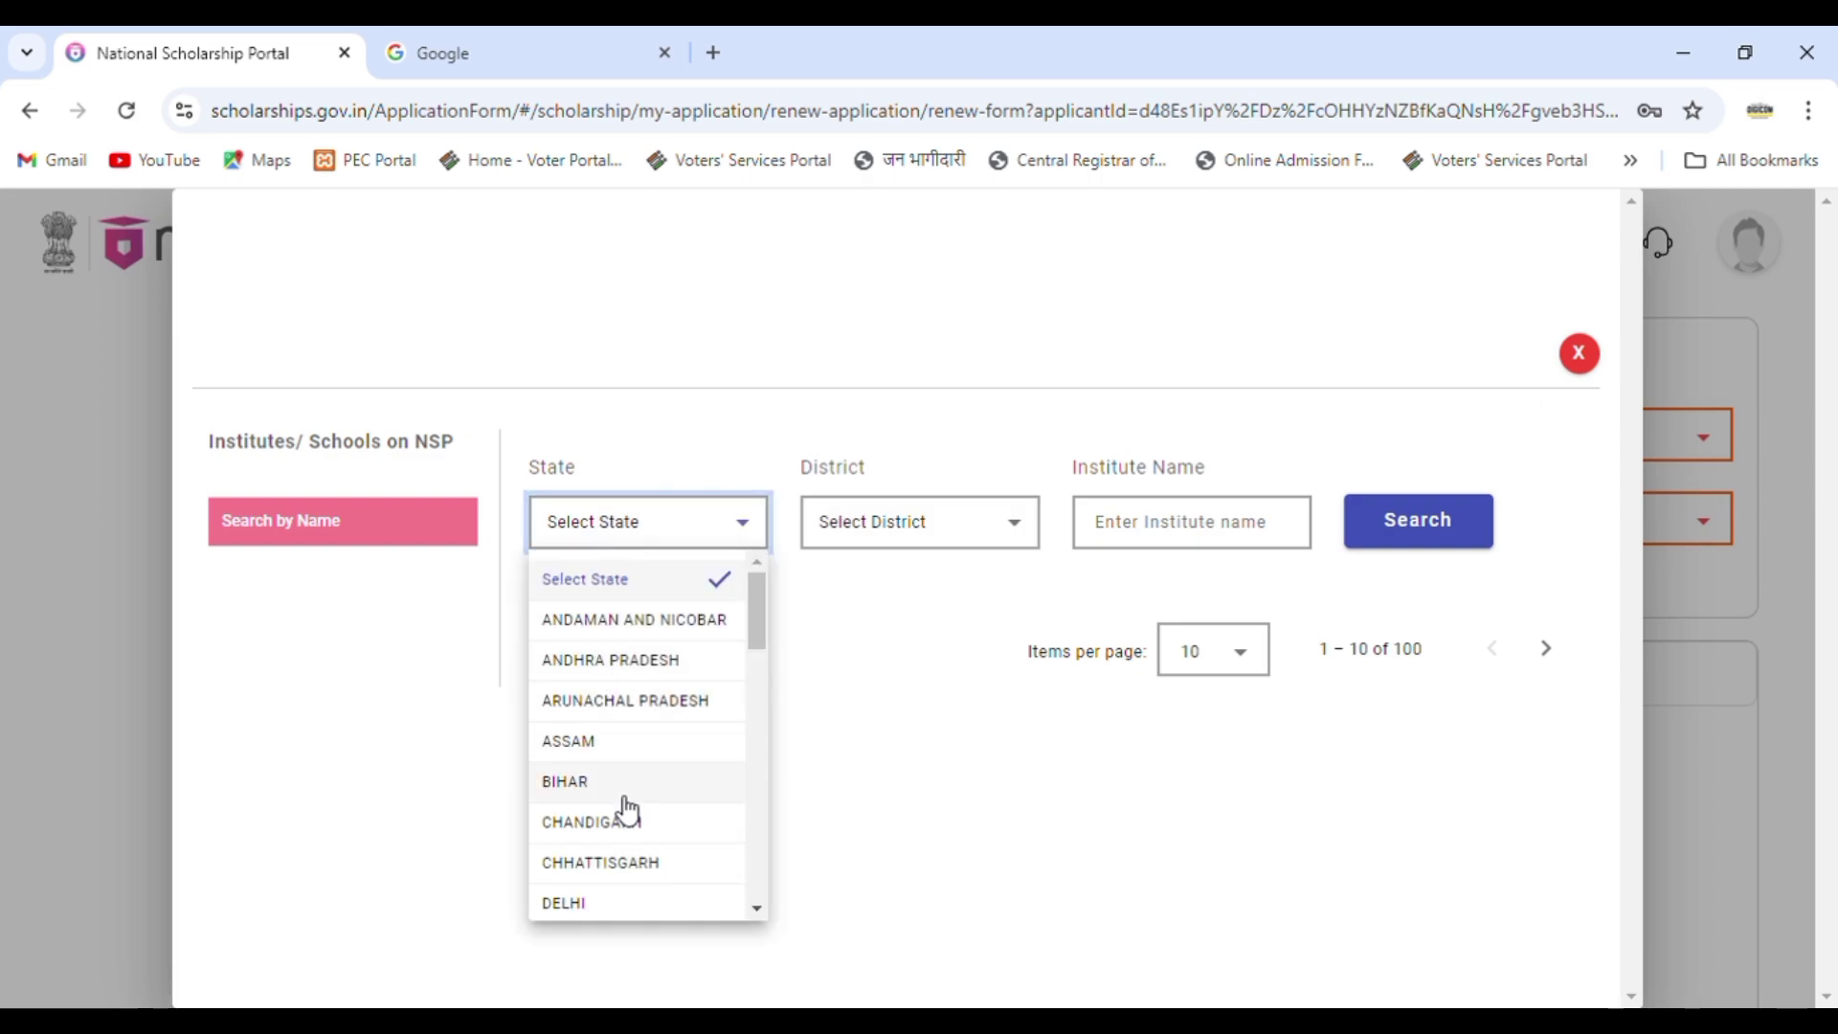
click(595, 864)
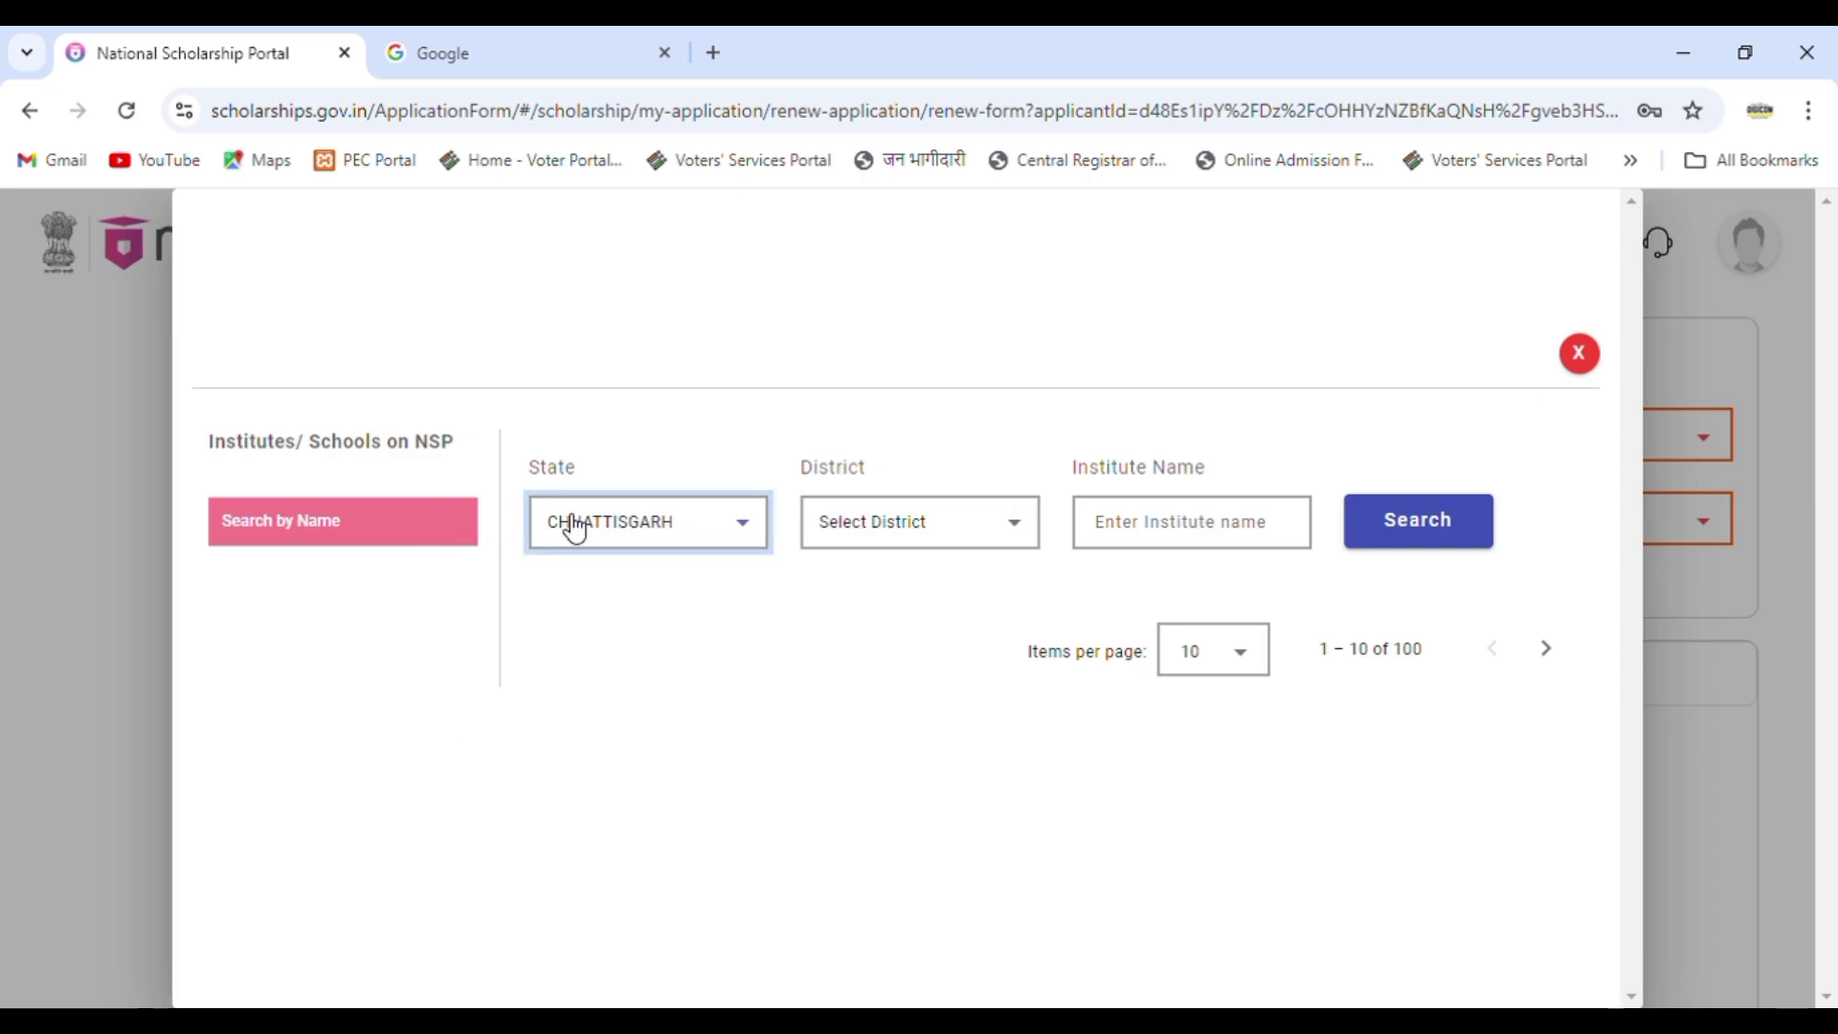
click(900, 543)
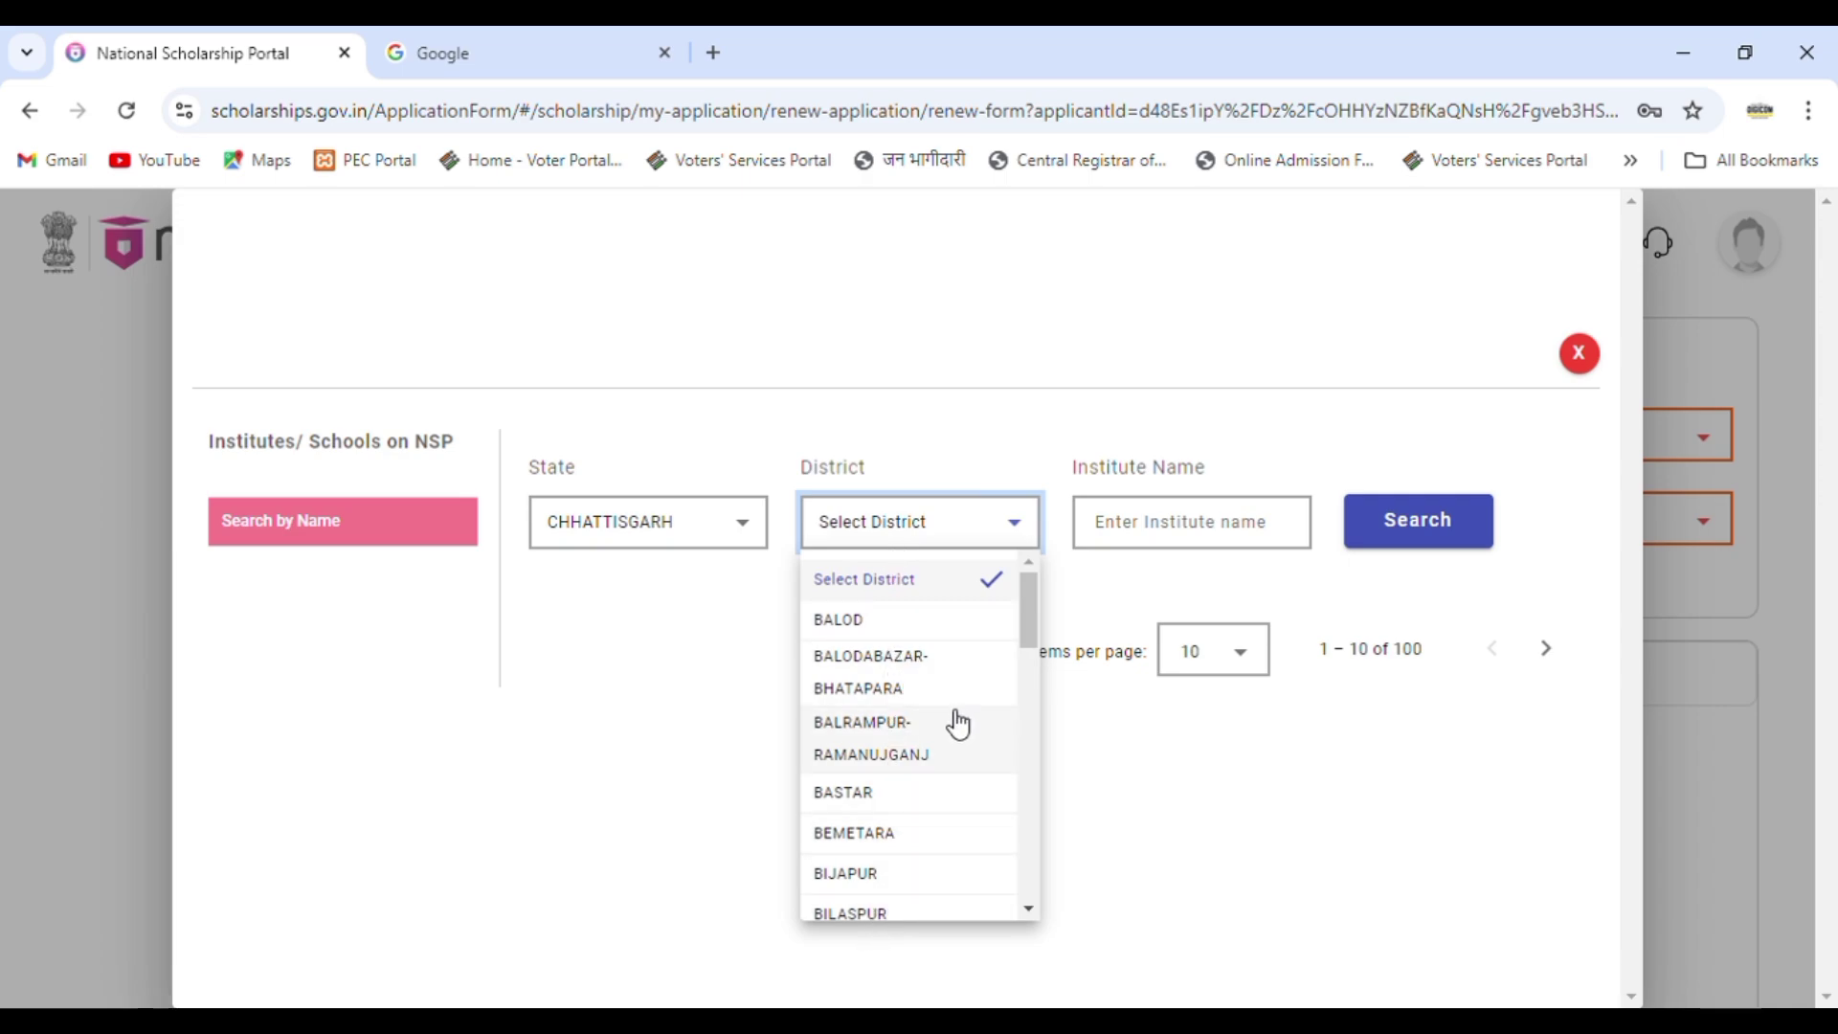
scroll(959, 725, down, 8)
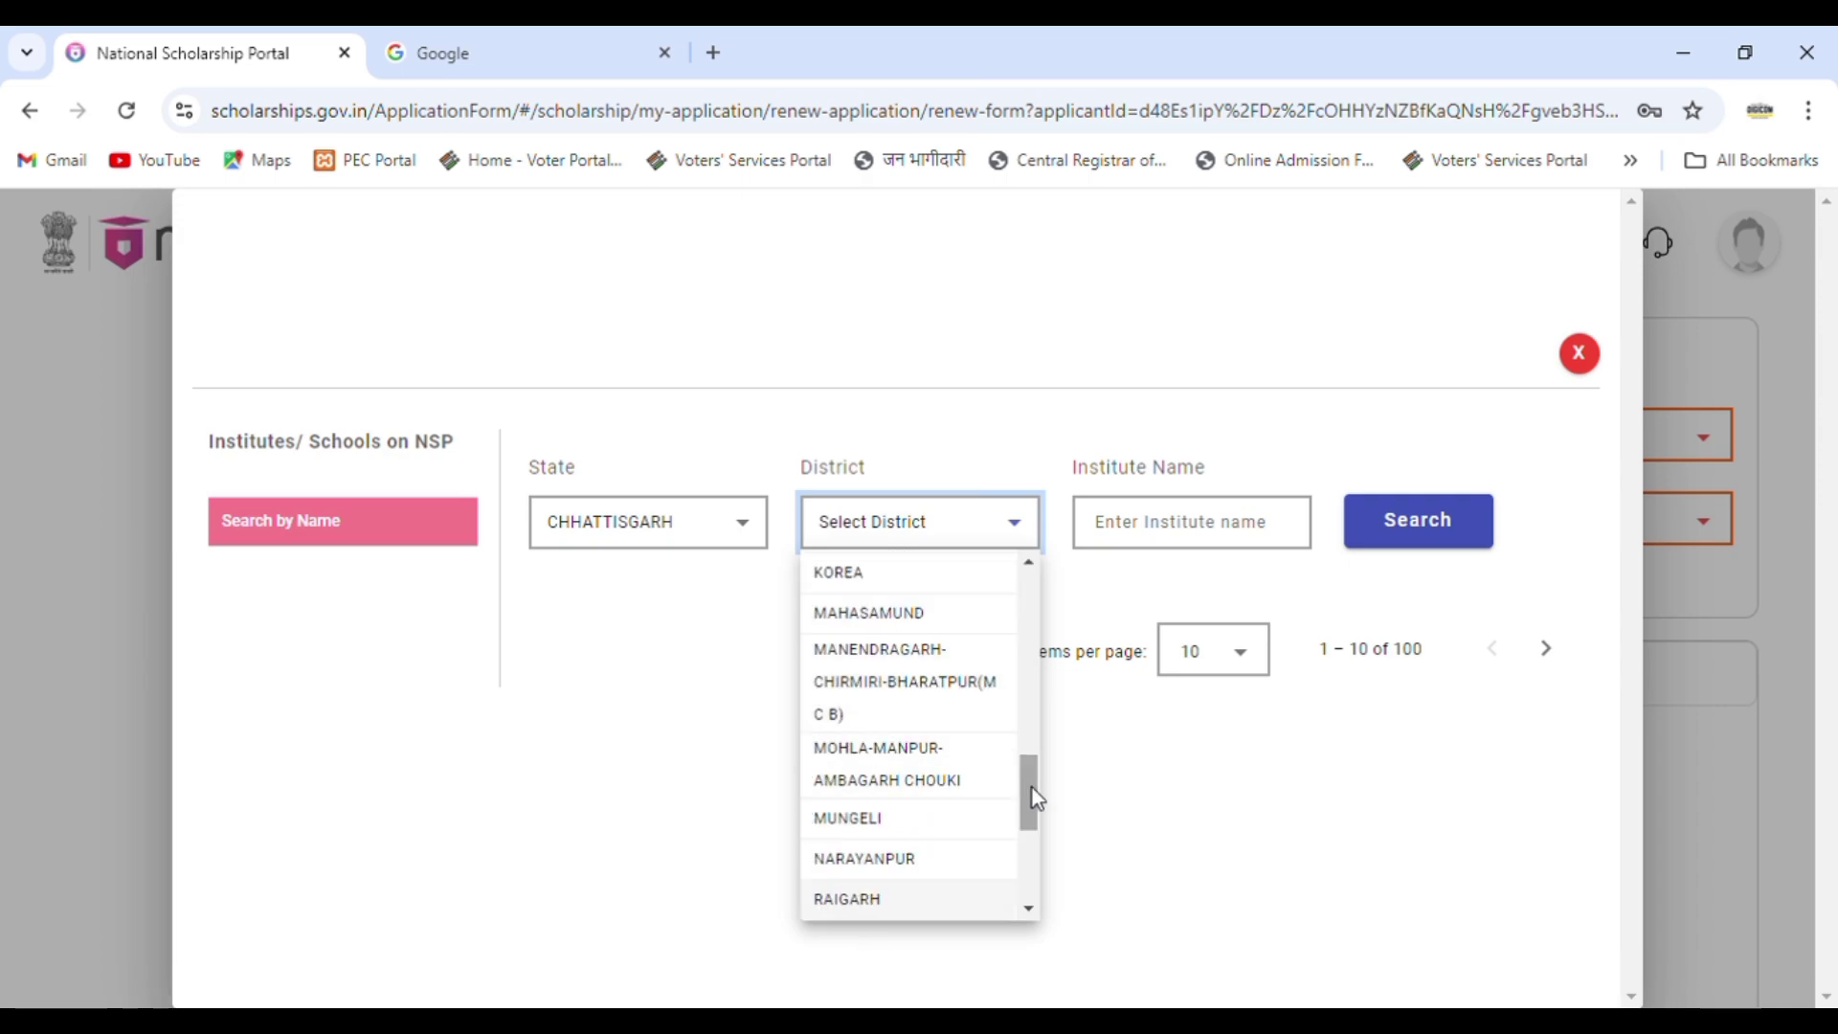
drag(1032, 789, 1024, 579)
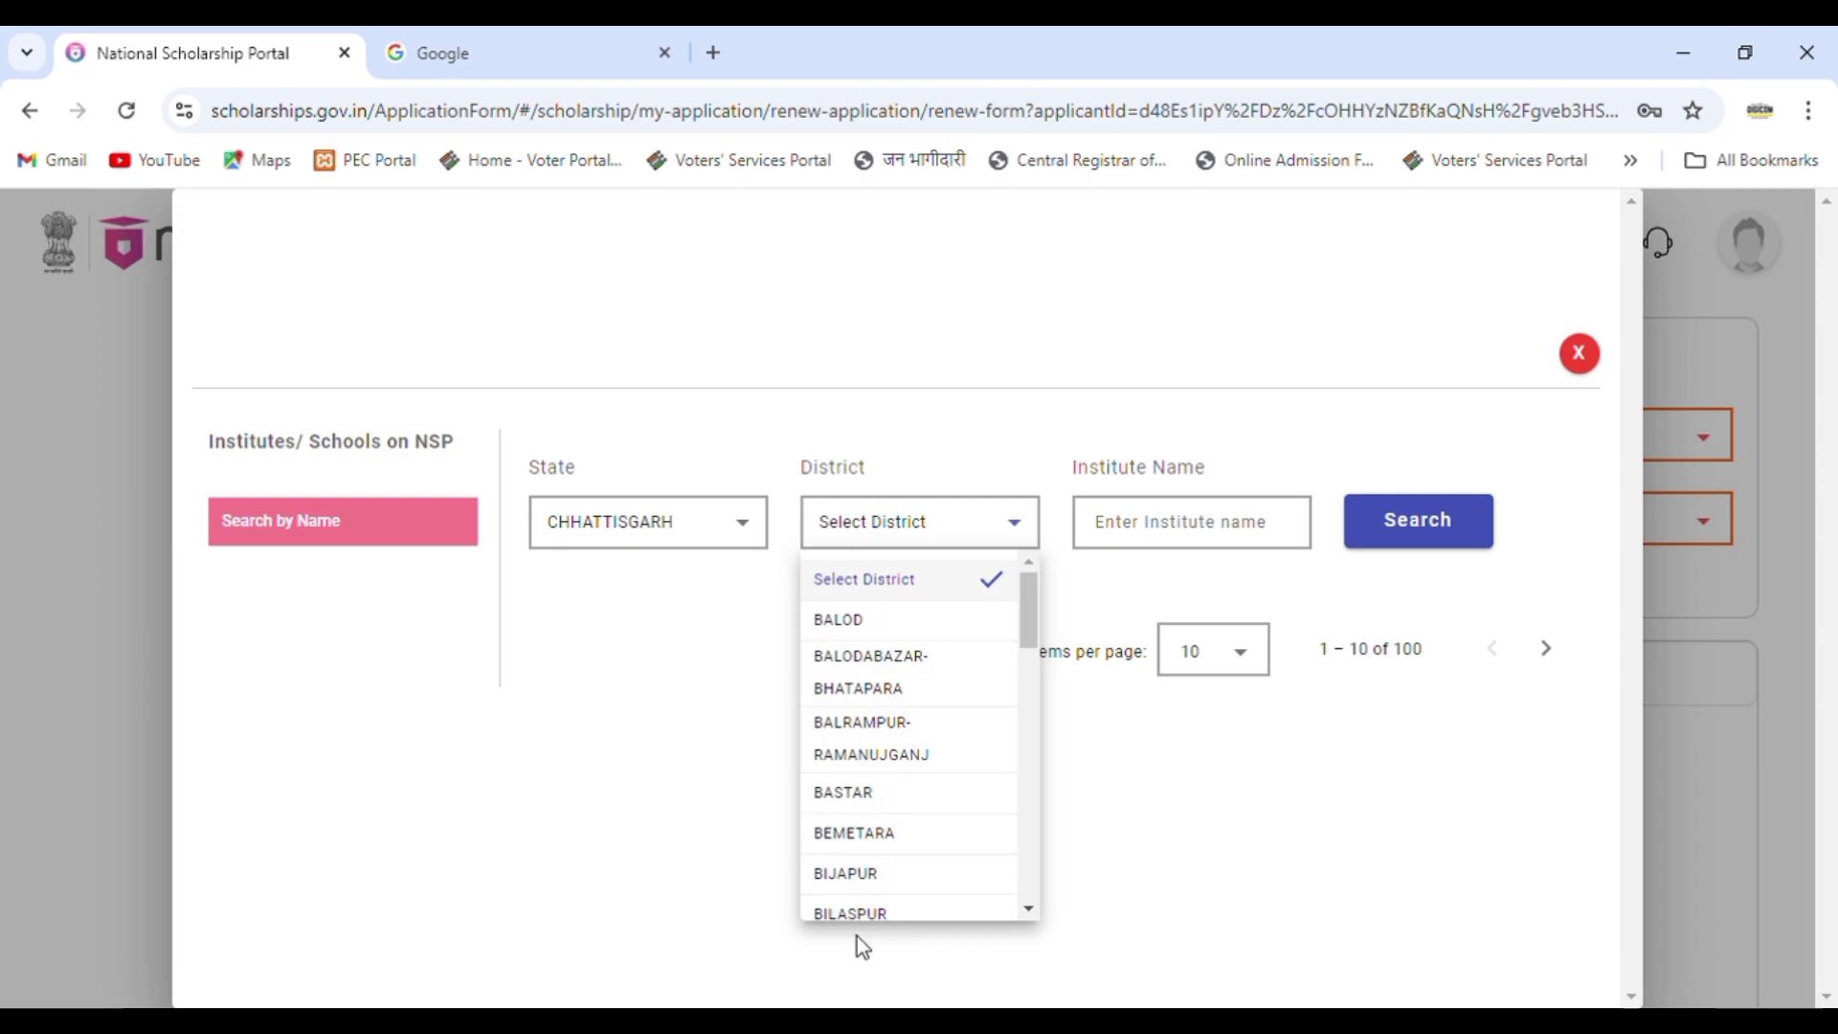
click(873, 916)
Search 'GOVT' and confirm GOVT.BILASAIRLS PG COLLAGE BILASPUR as the present institute.
click(1175, 553)
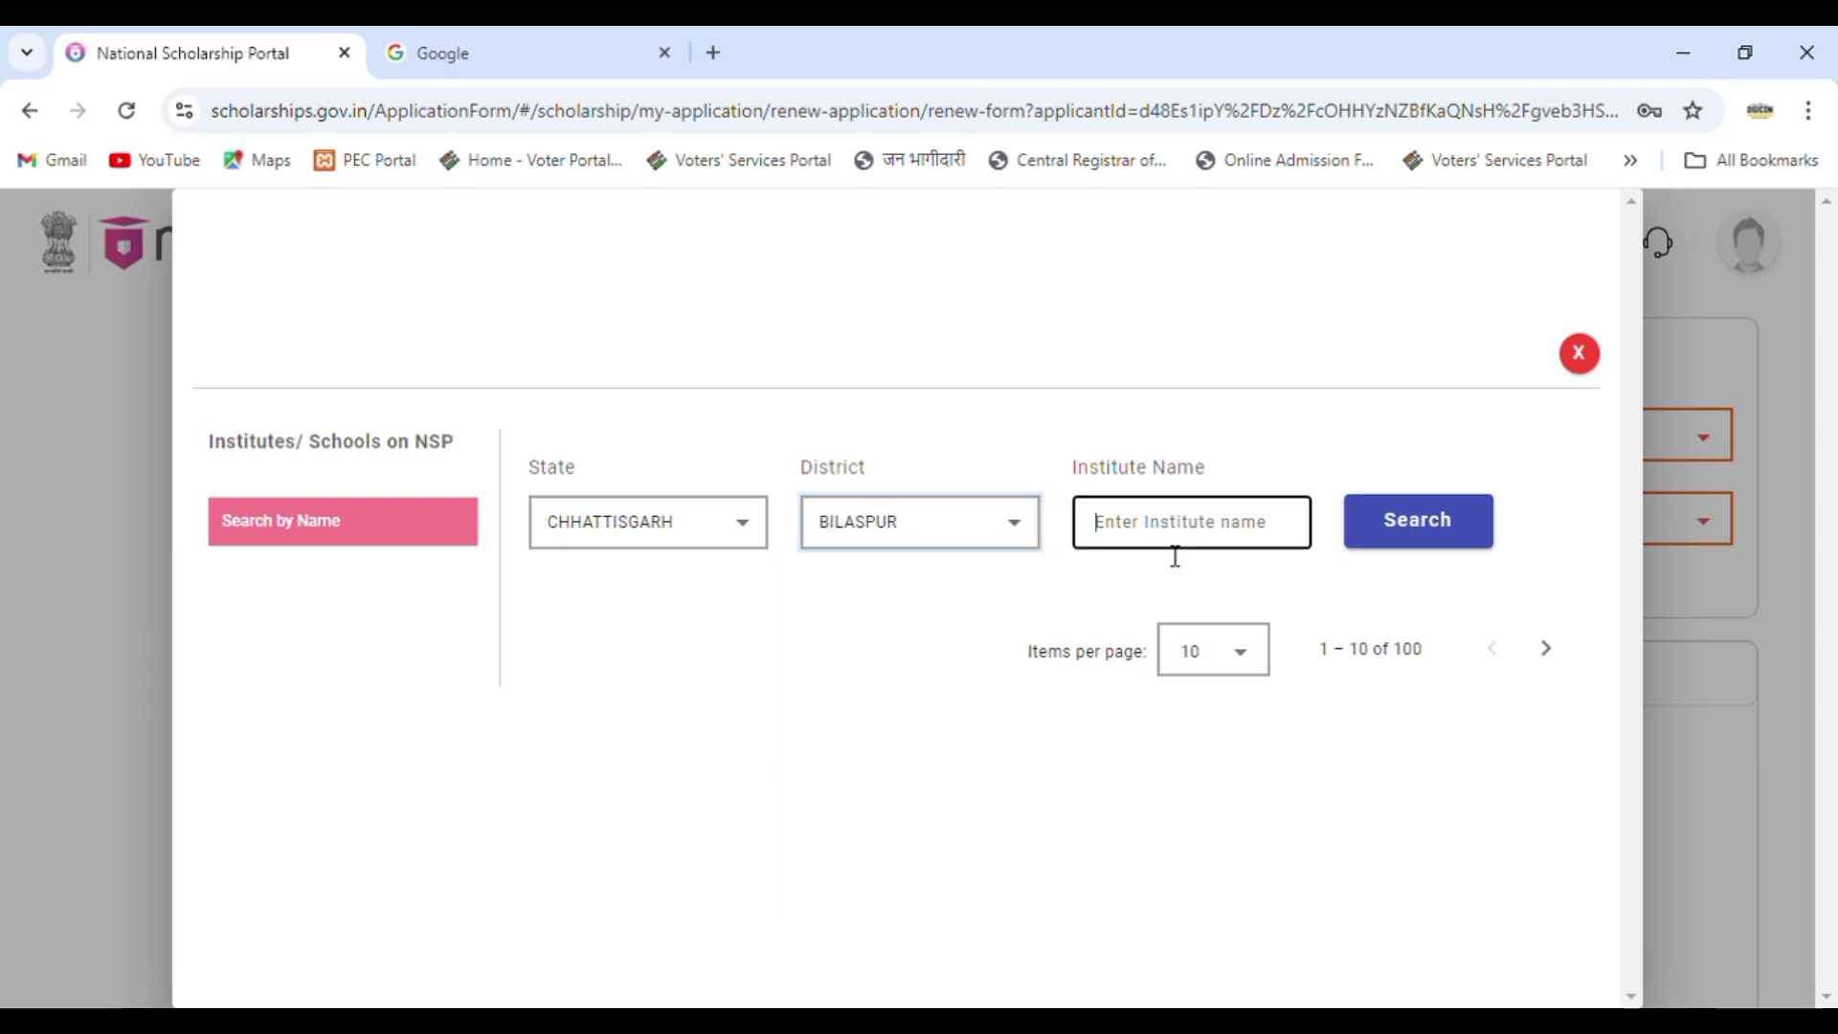
text(GOVT)
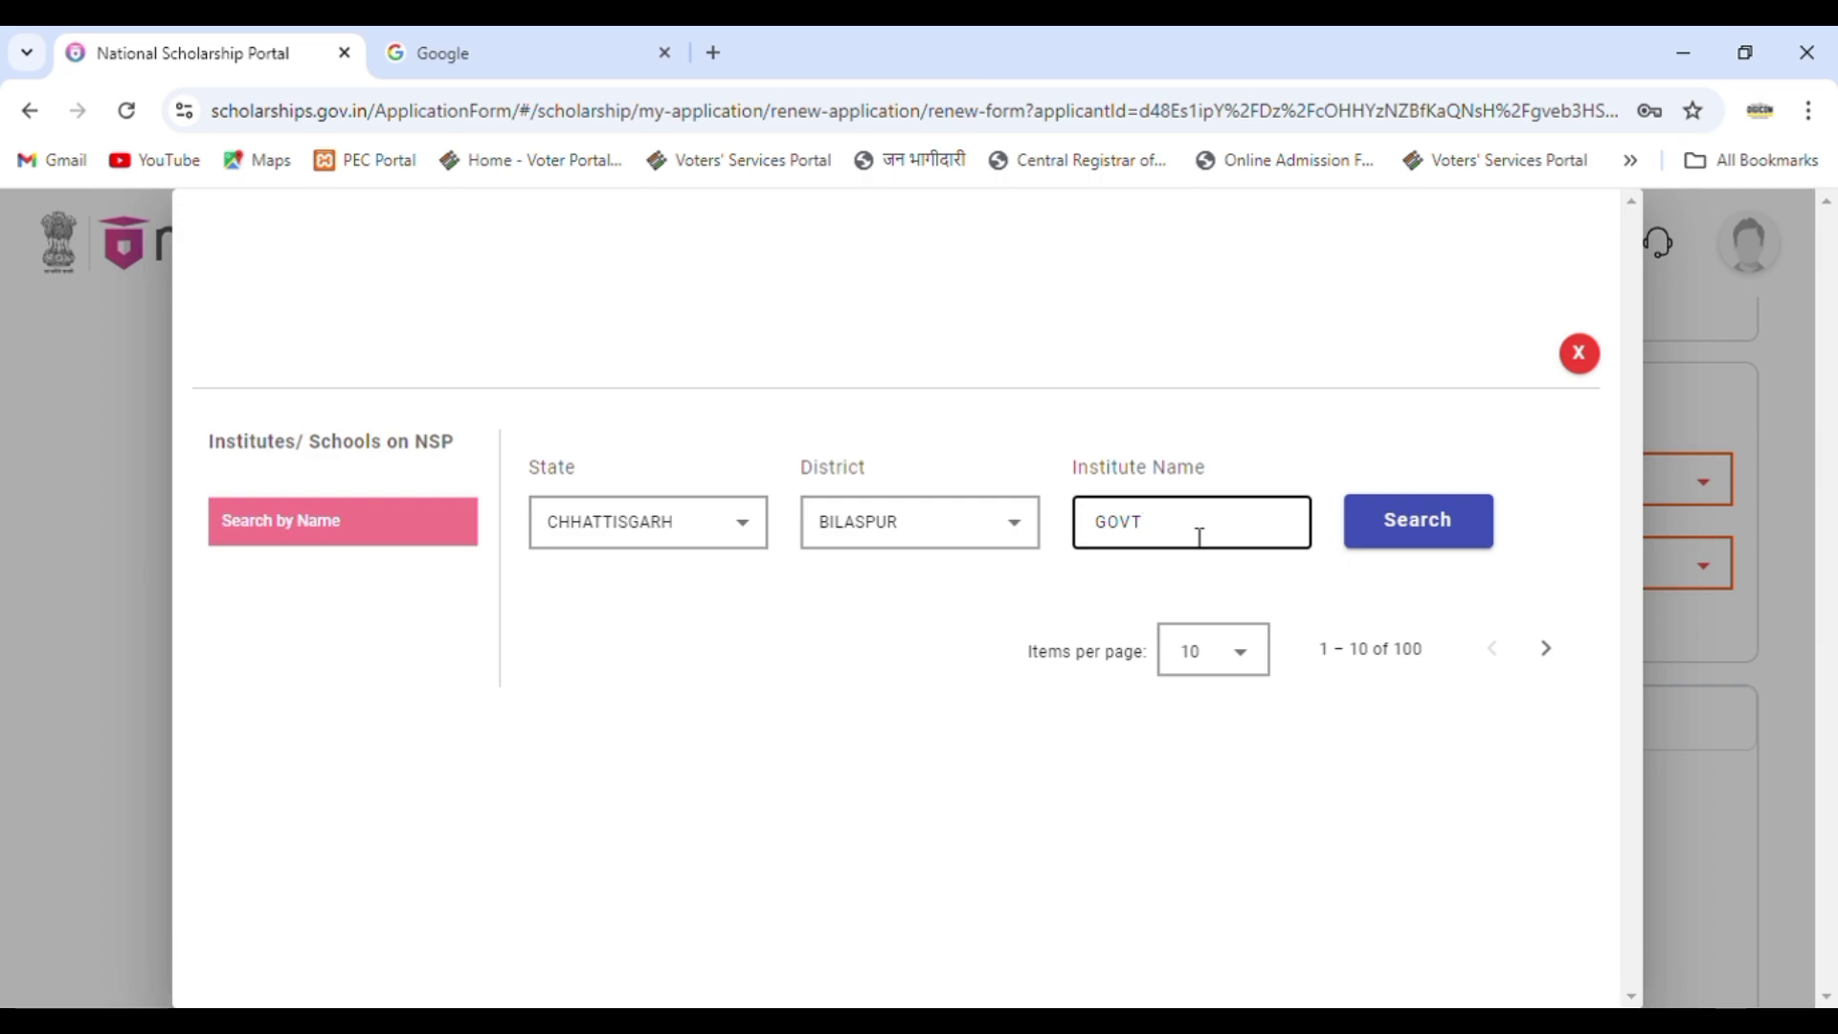
click(1441, 529)
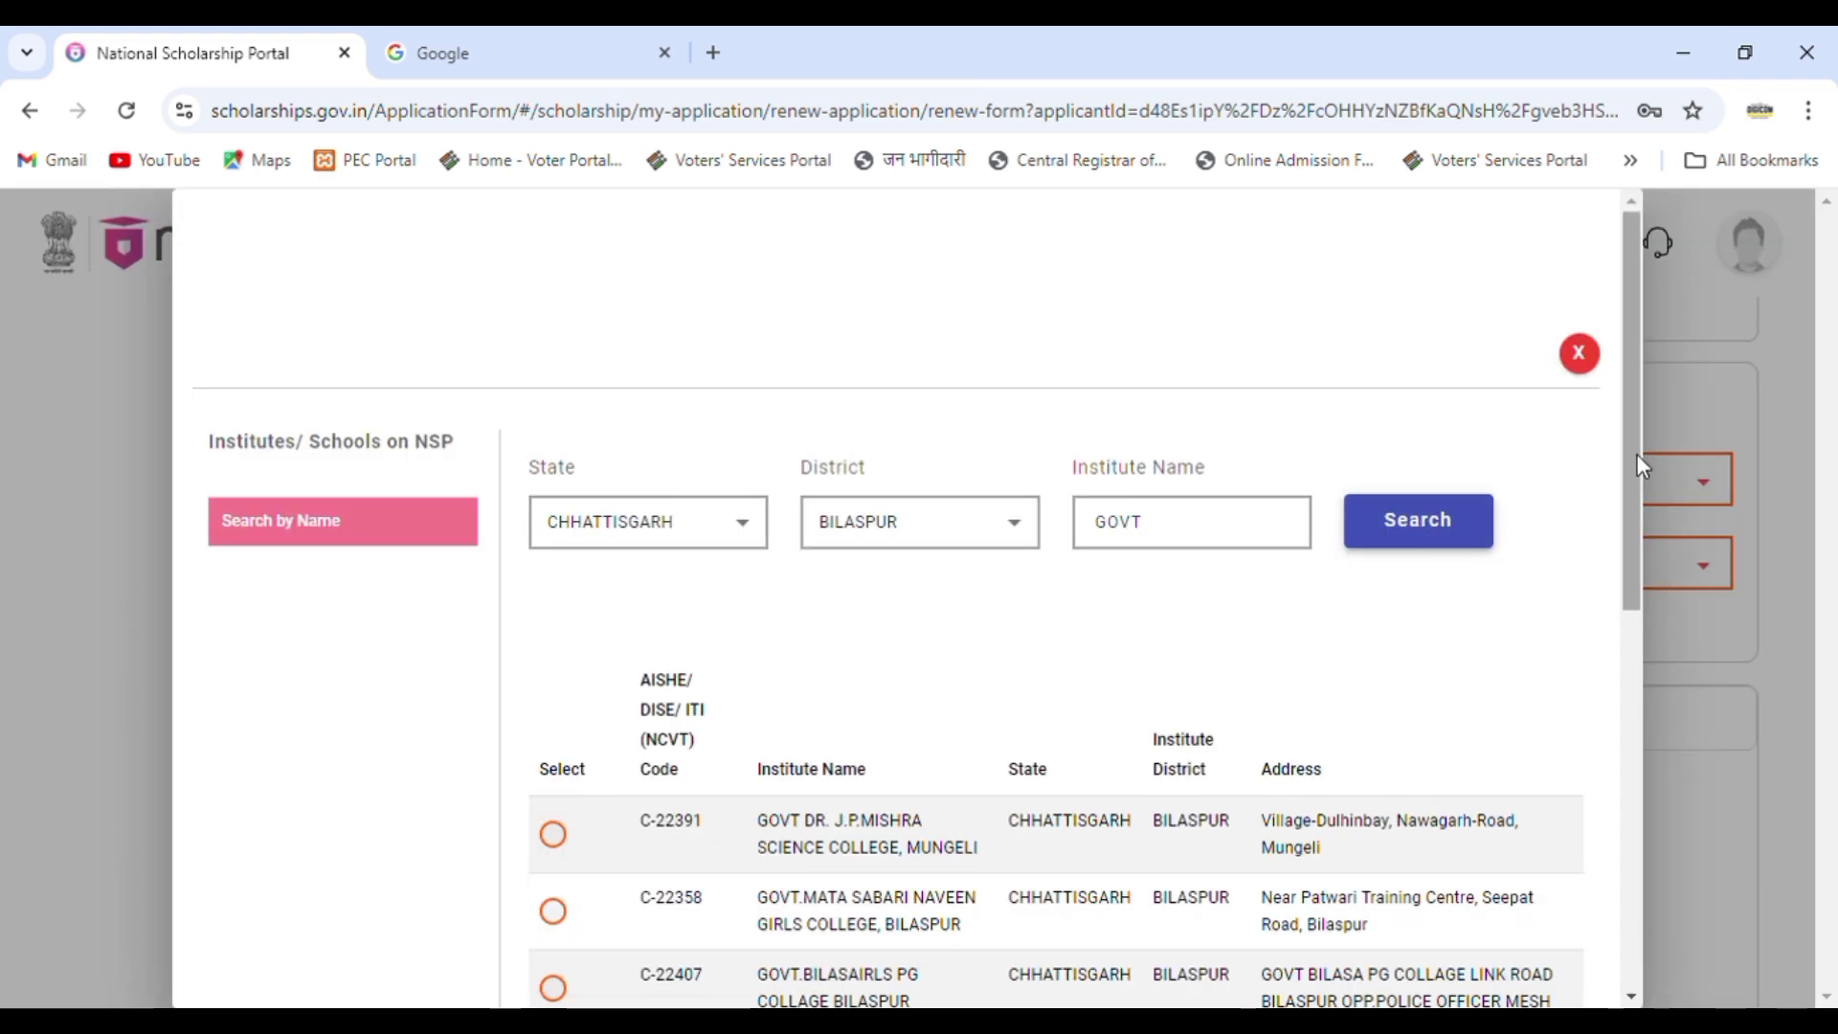
drag(1637, 454, 1655, 554)
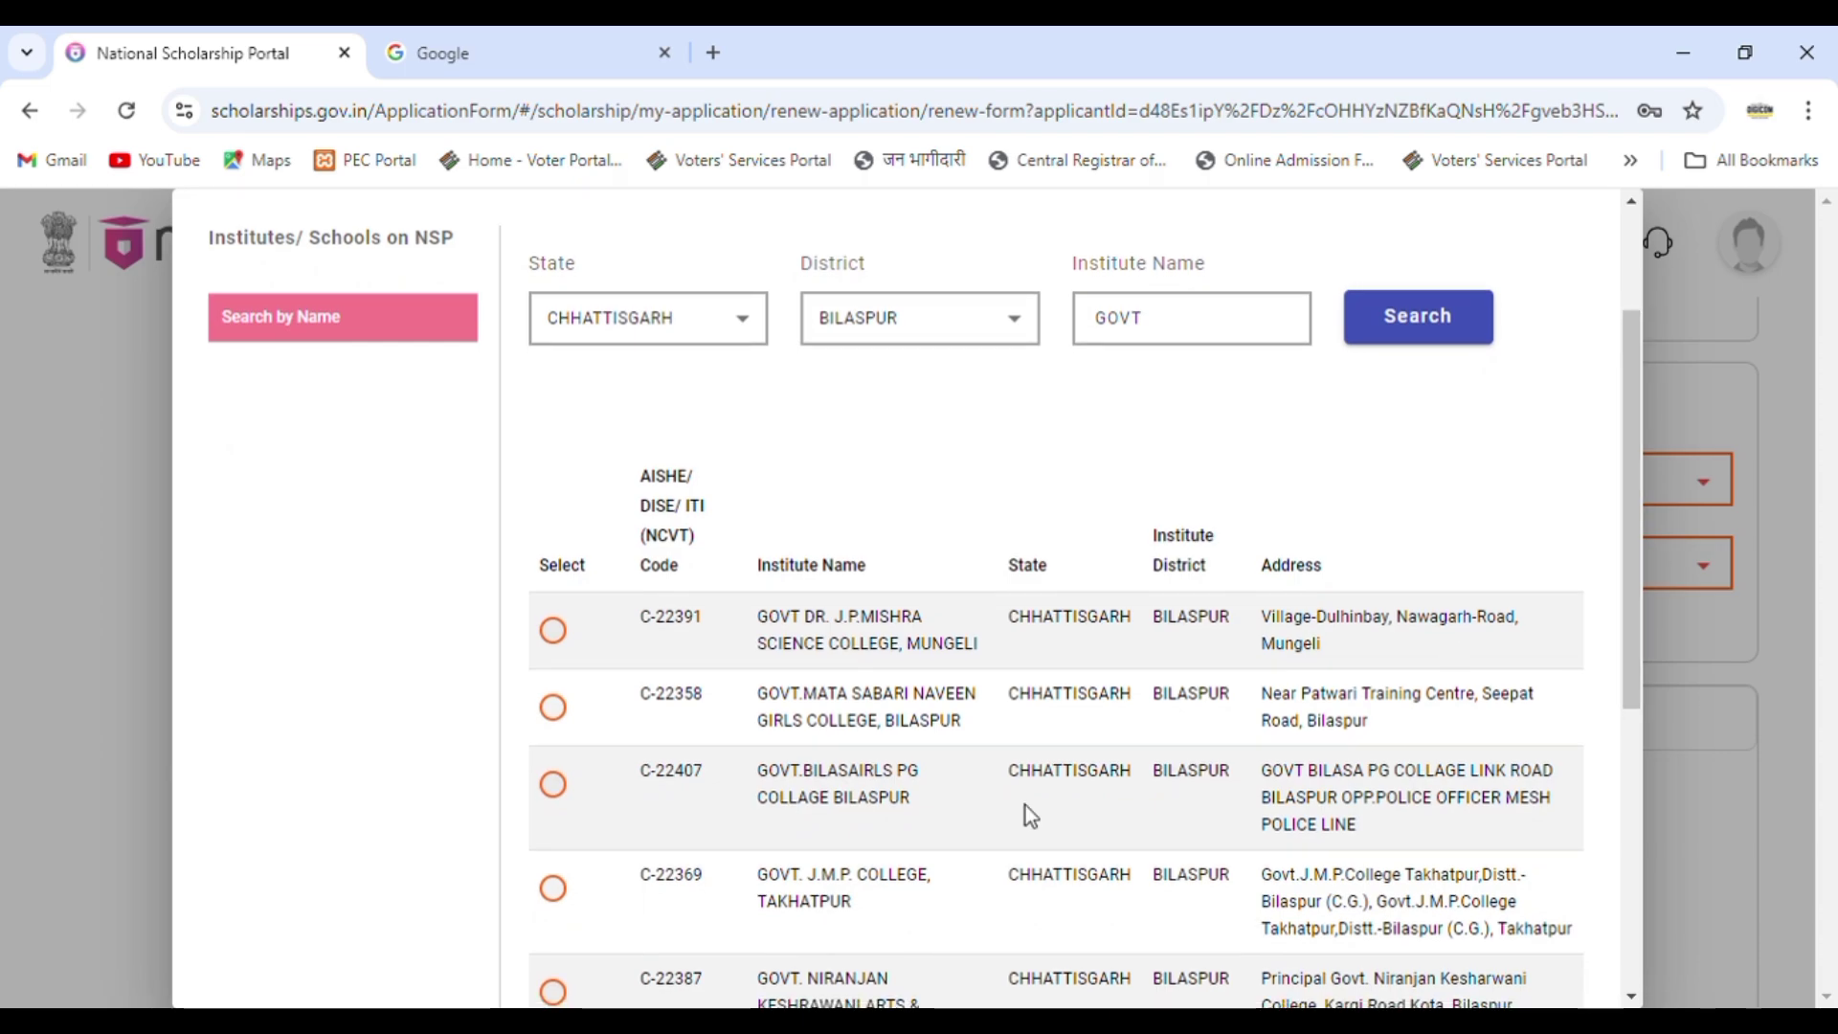
click(559, 791)
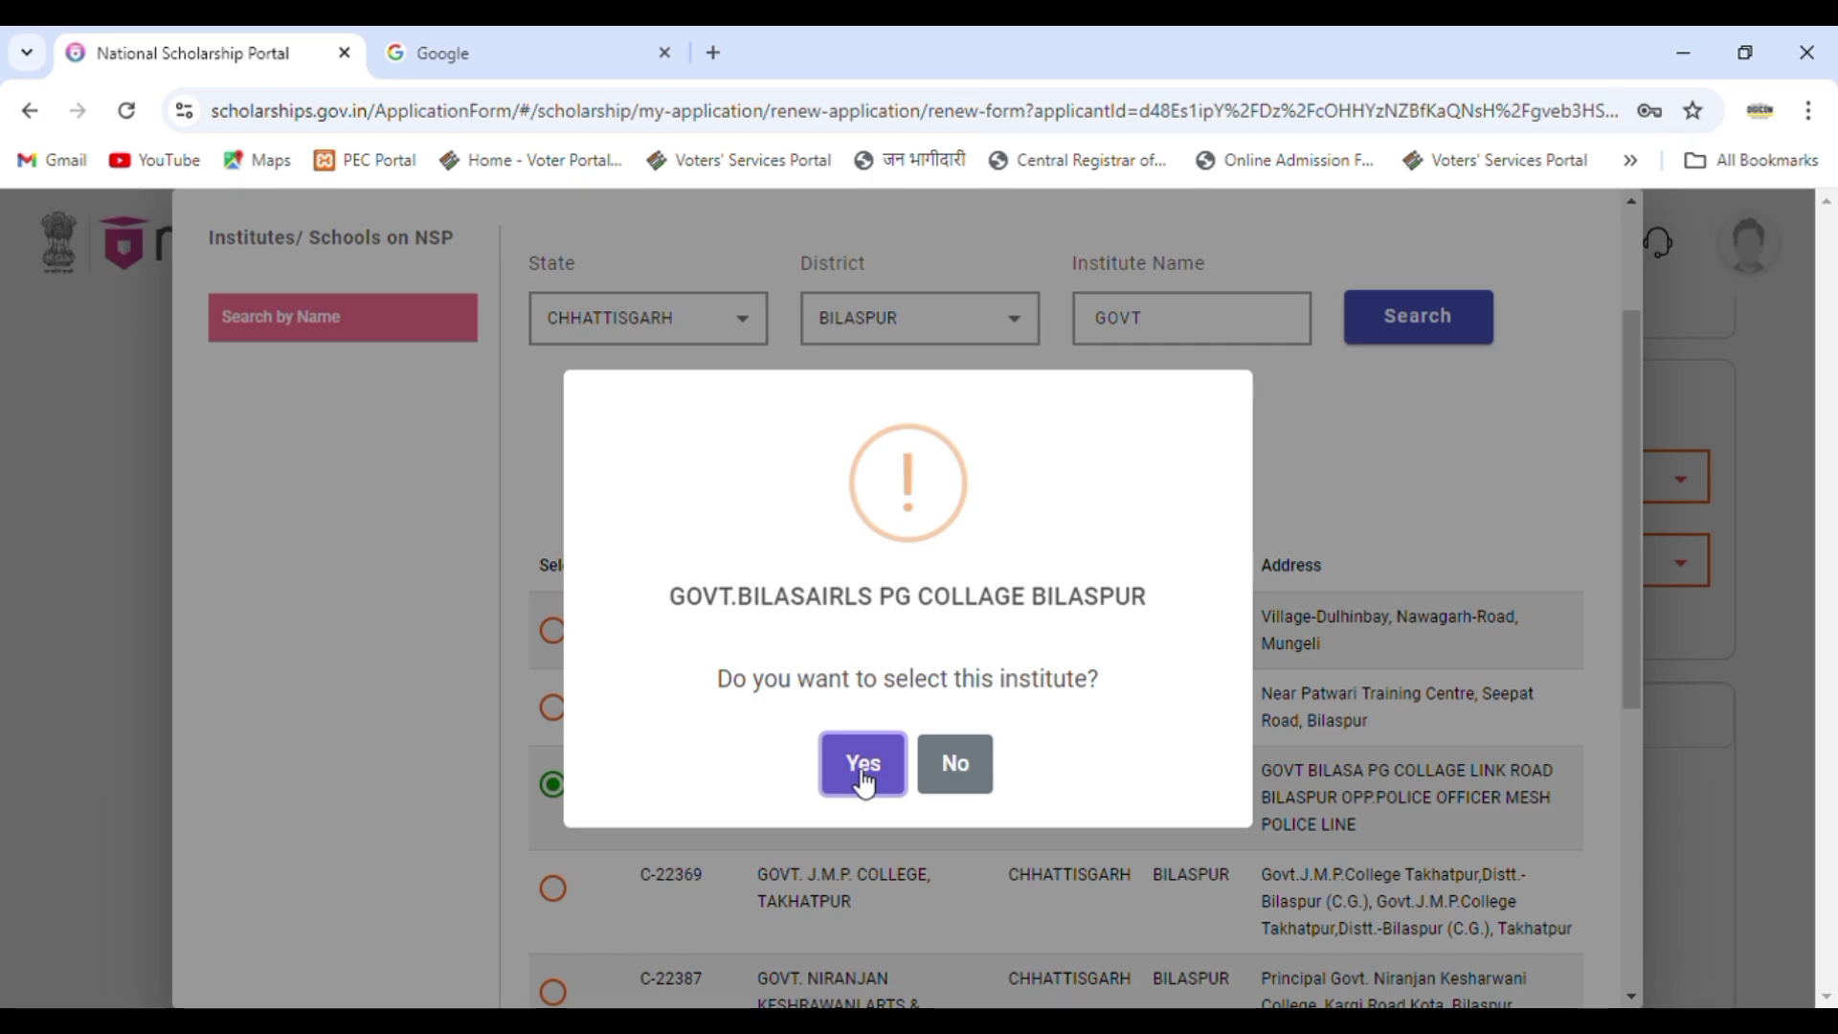
click(864, 771)
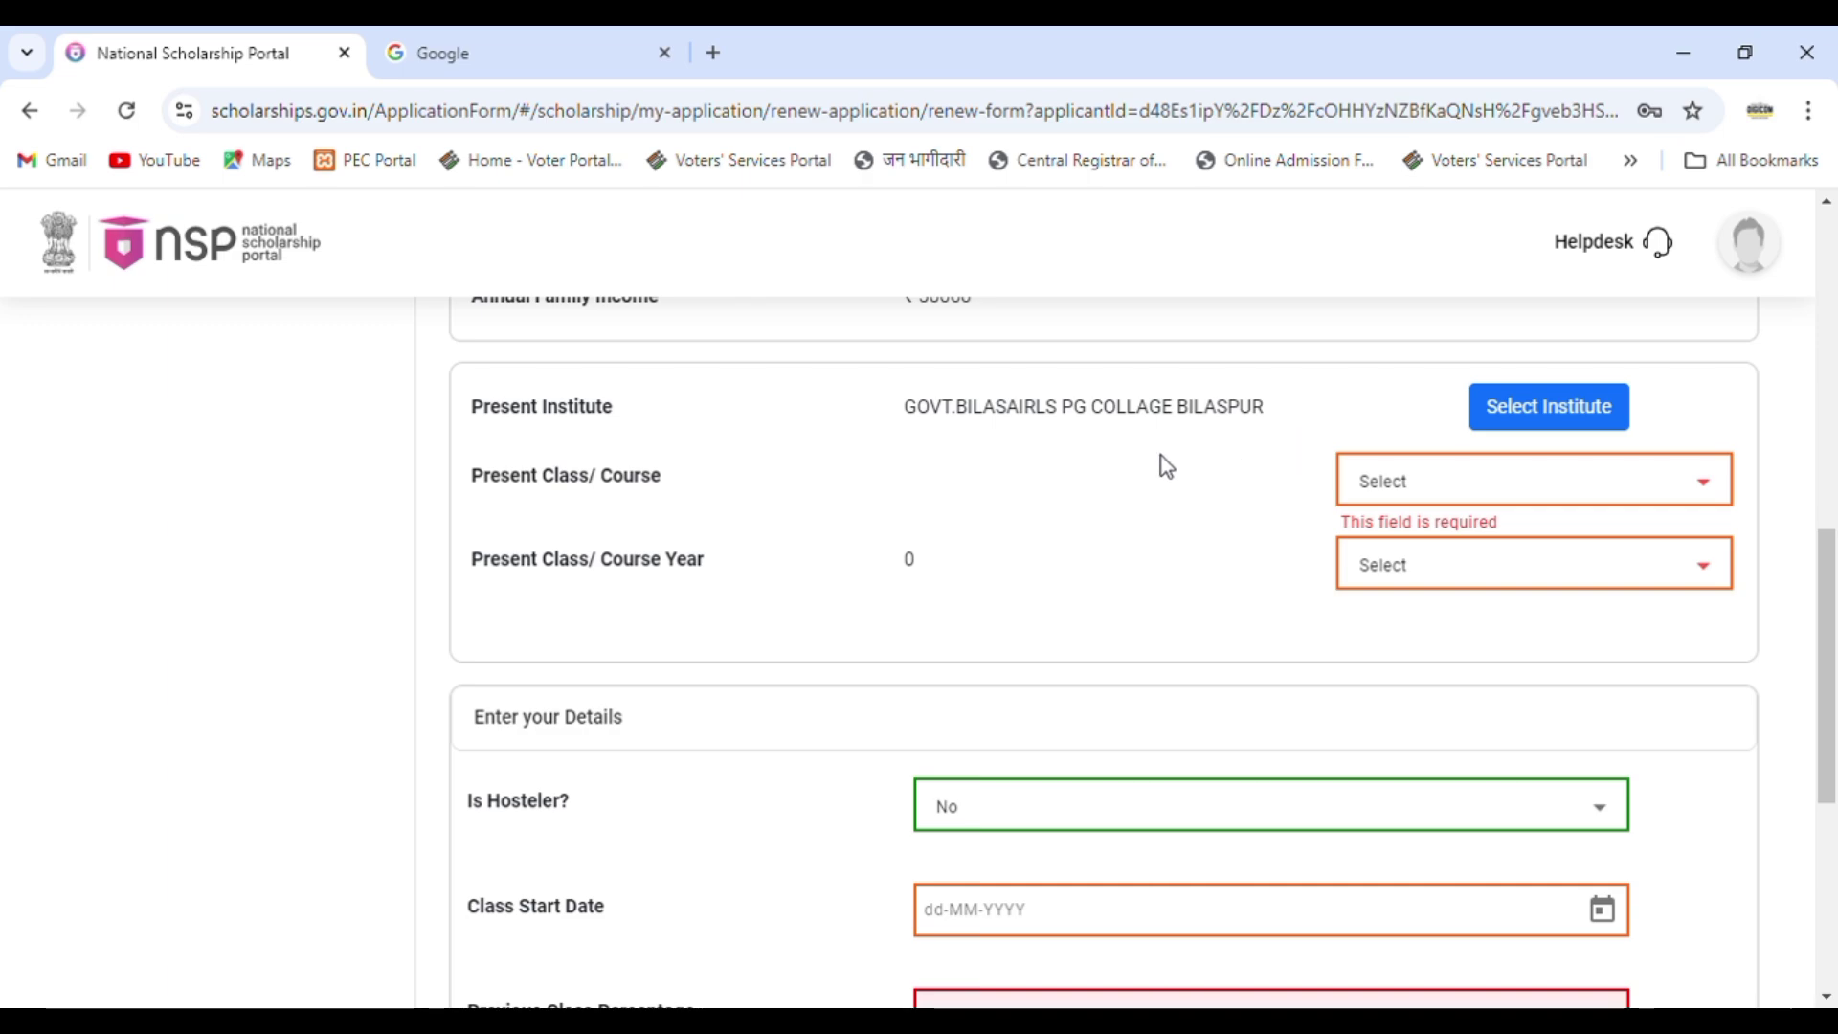
Set Present Class/Course to MASTER OF SCIENCE(M.S MATHEMATICS) and Course Year to 2.
click(1434, 485)
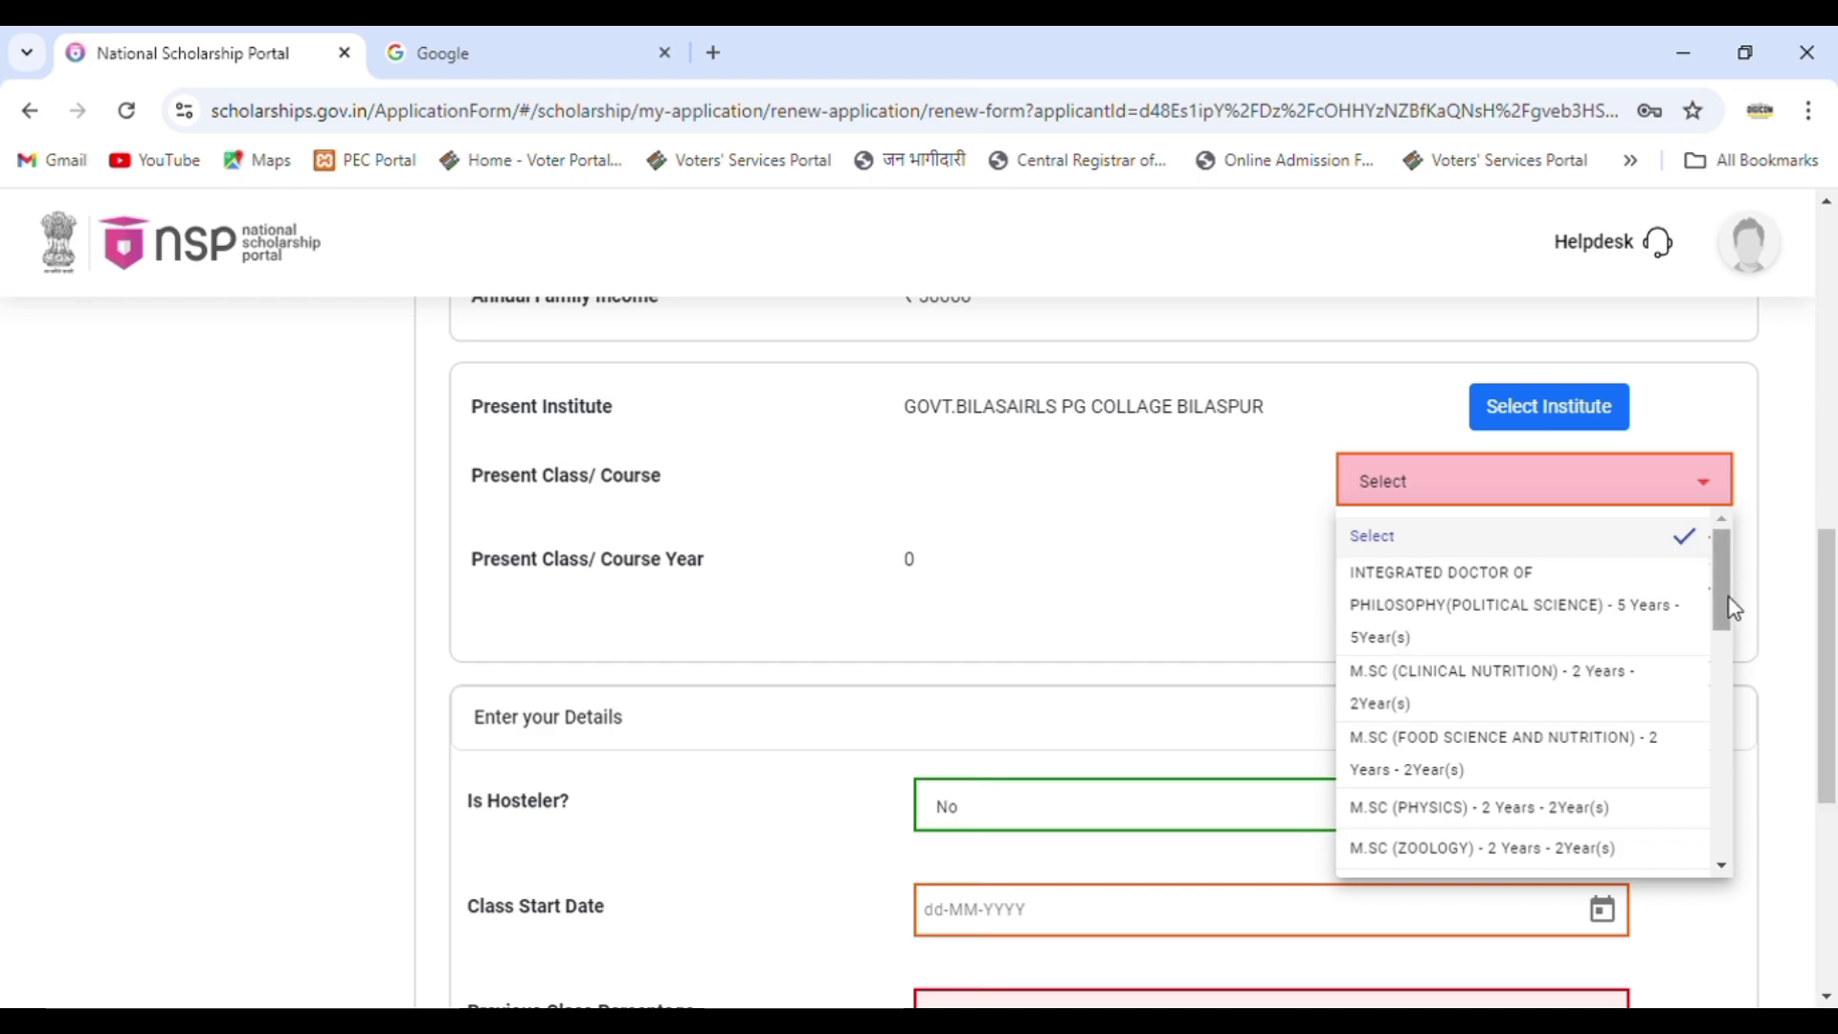
drag(1735, 609, 1734, 847)
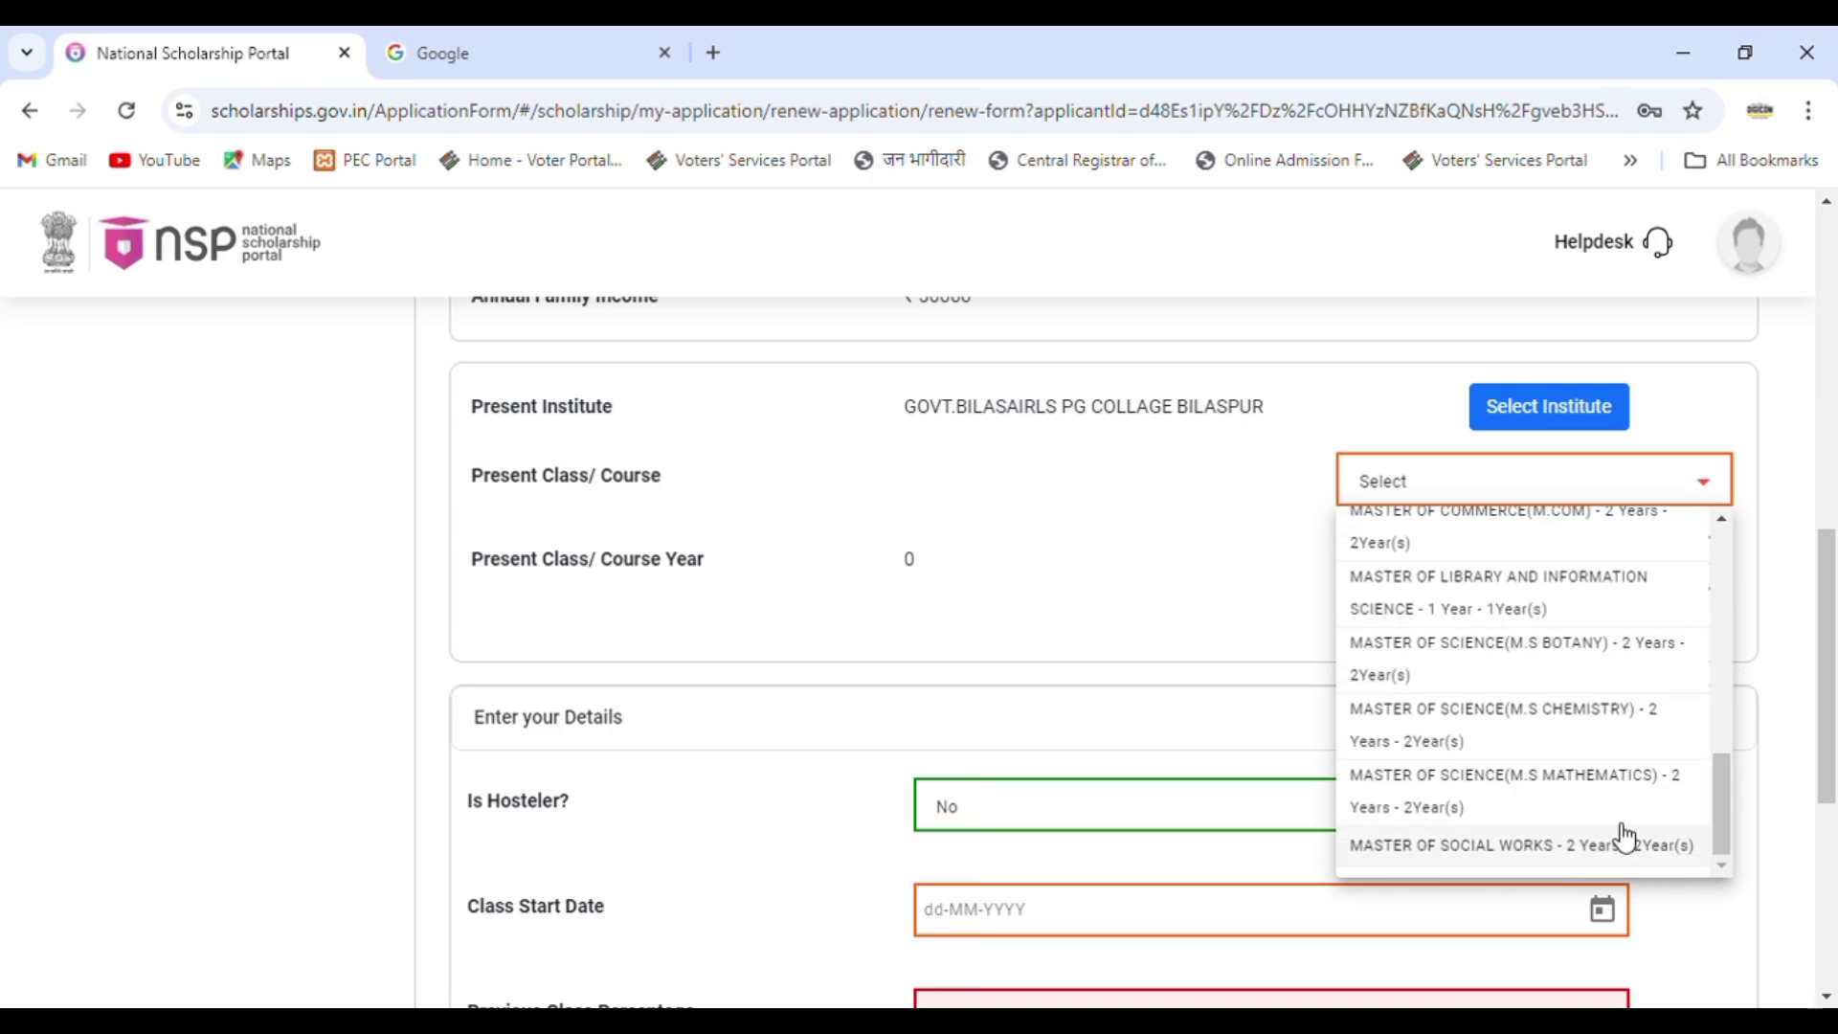
click(1528, 807)
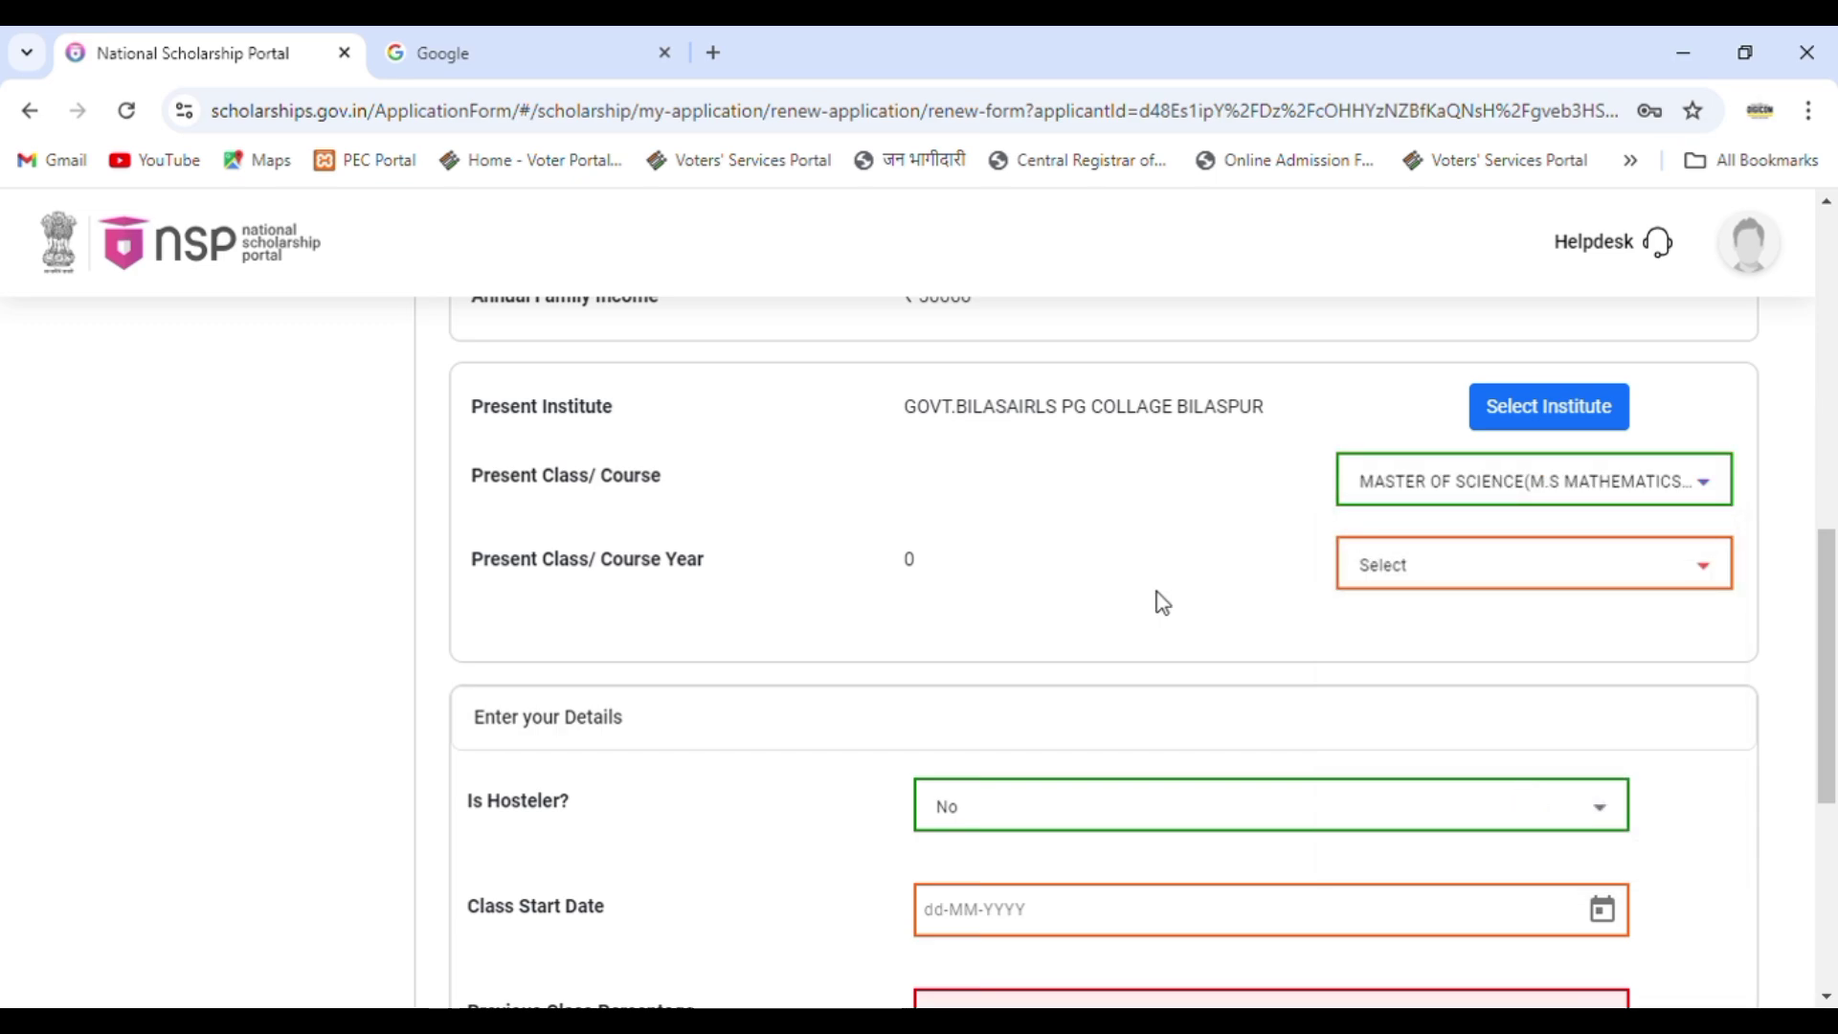
click(1379, 579)
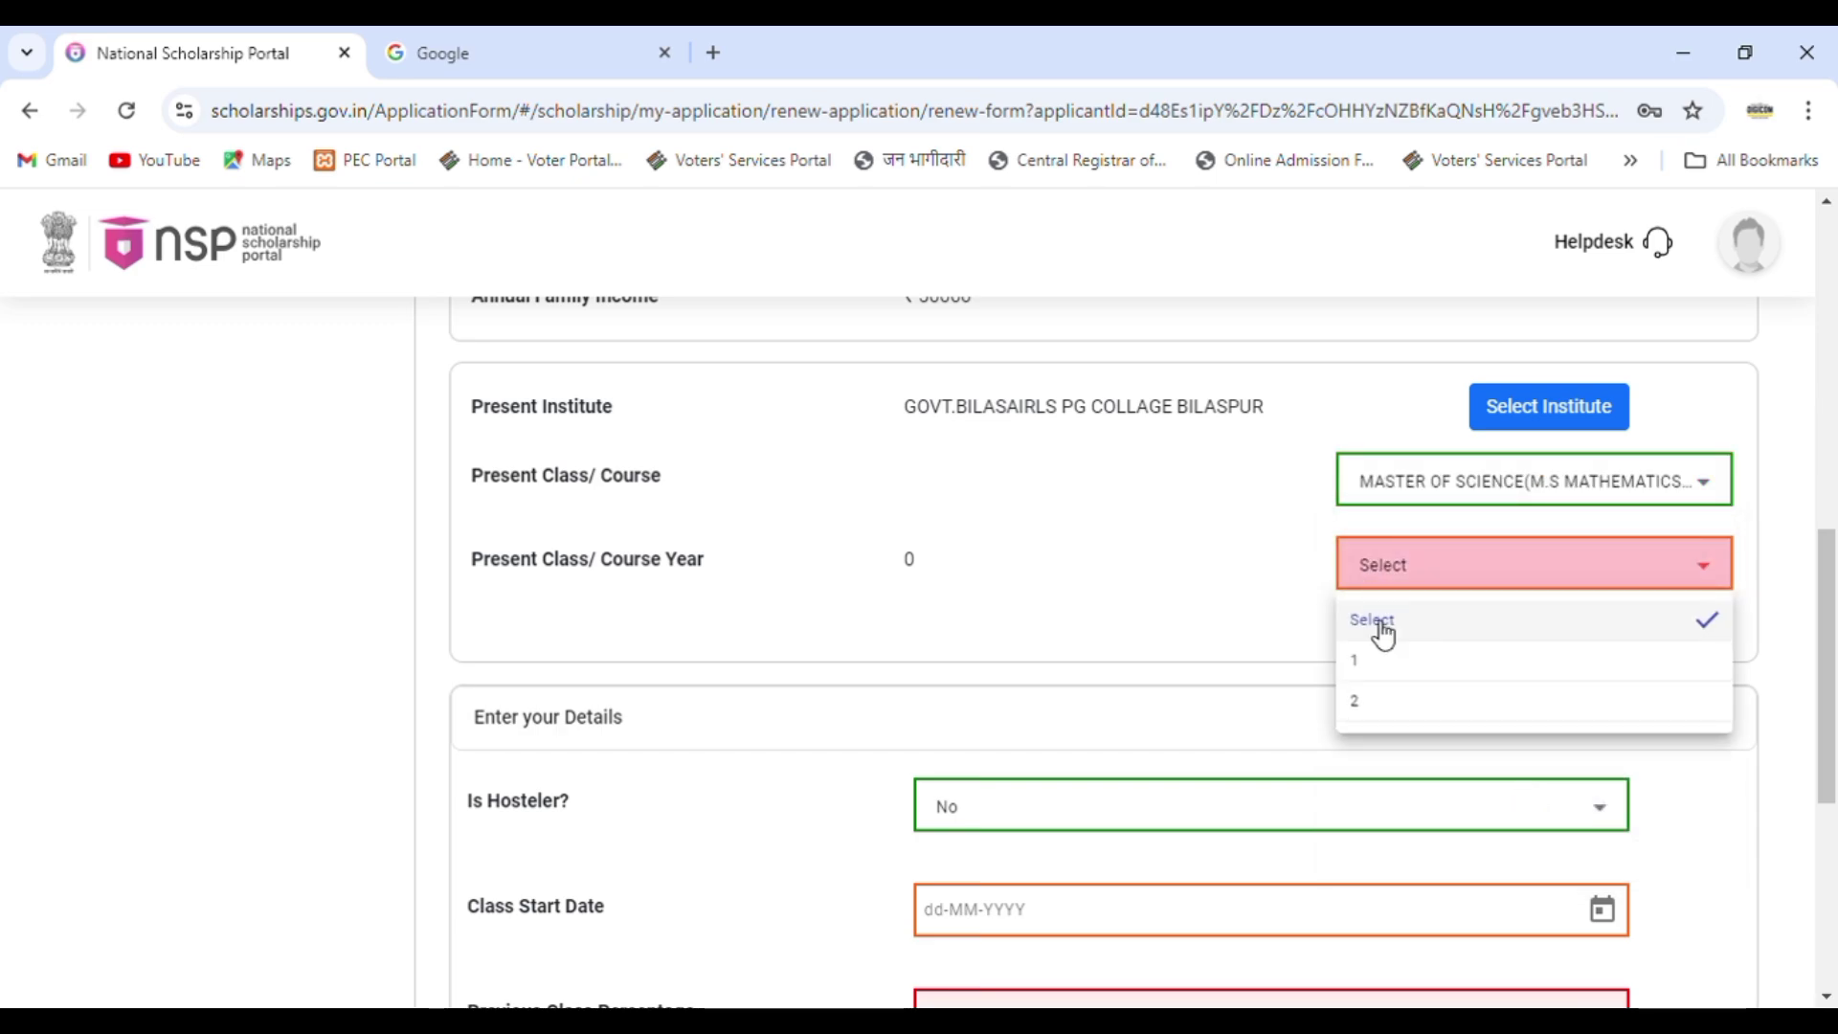
click(1404, 713)
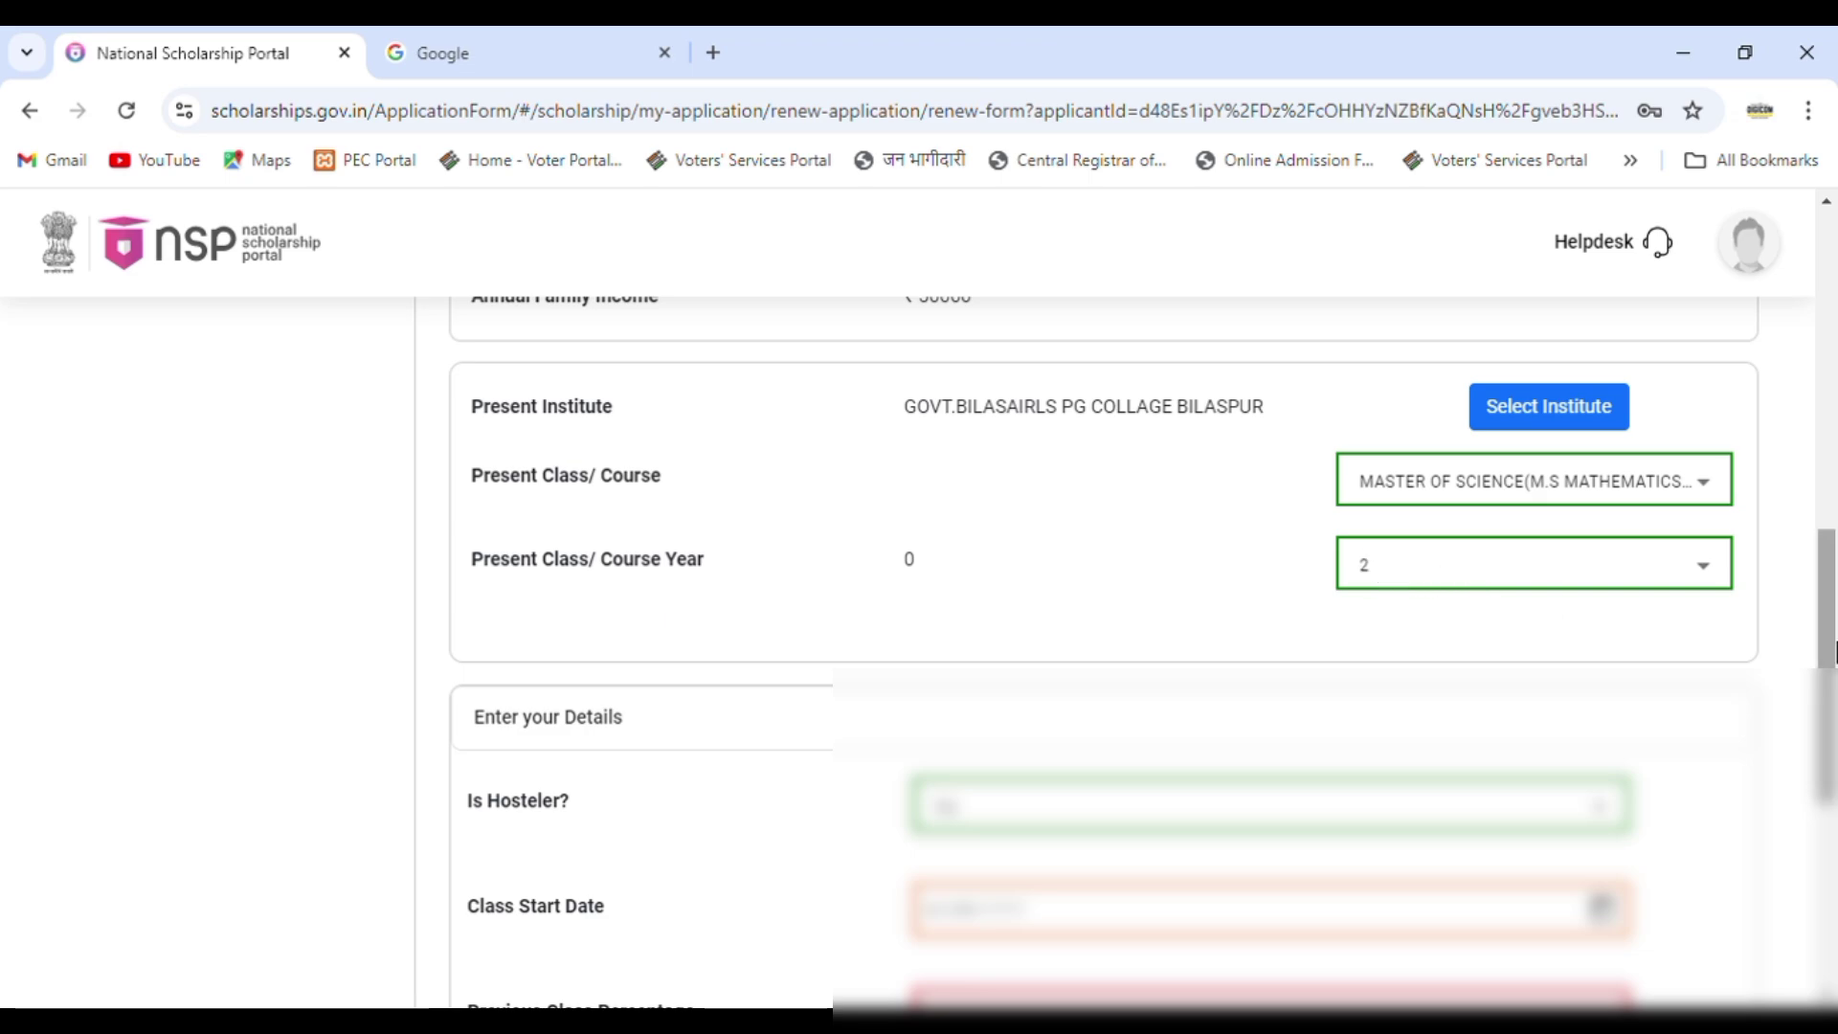
Set the class start date to 08/08/2024.
drag(1833, 651, 1831, 801)
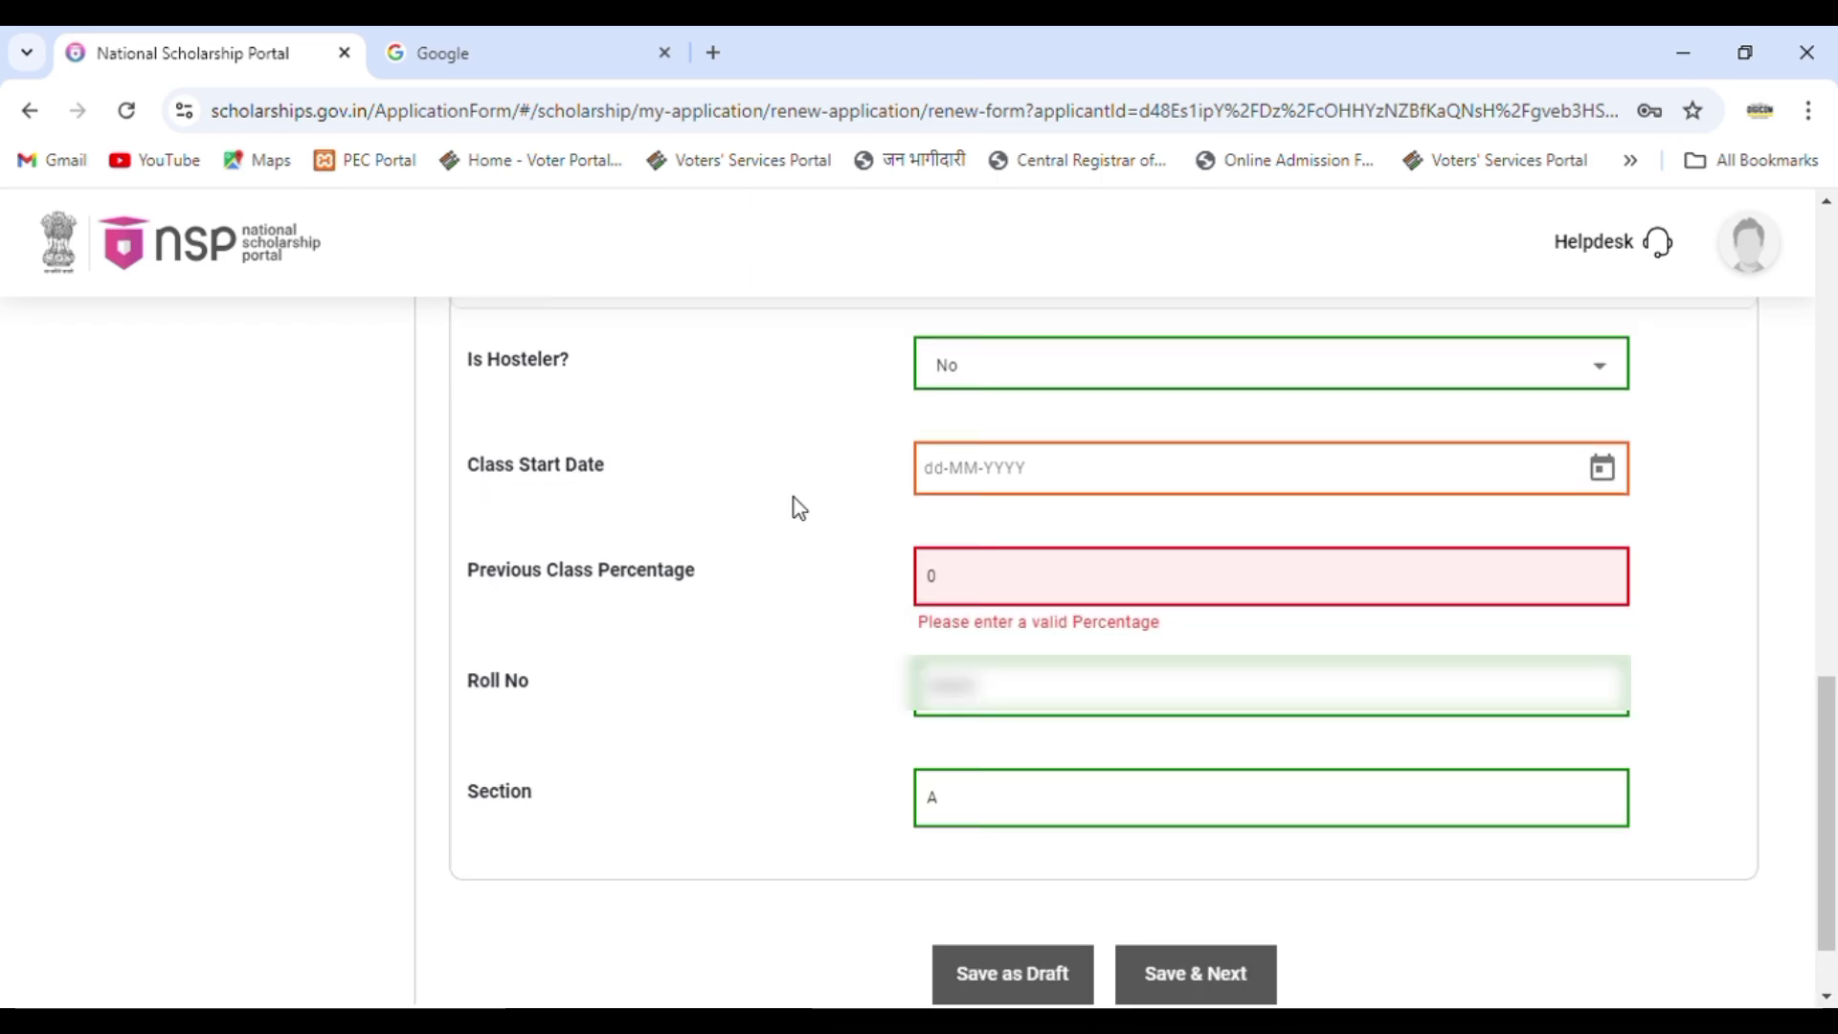
click(953, 469)
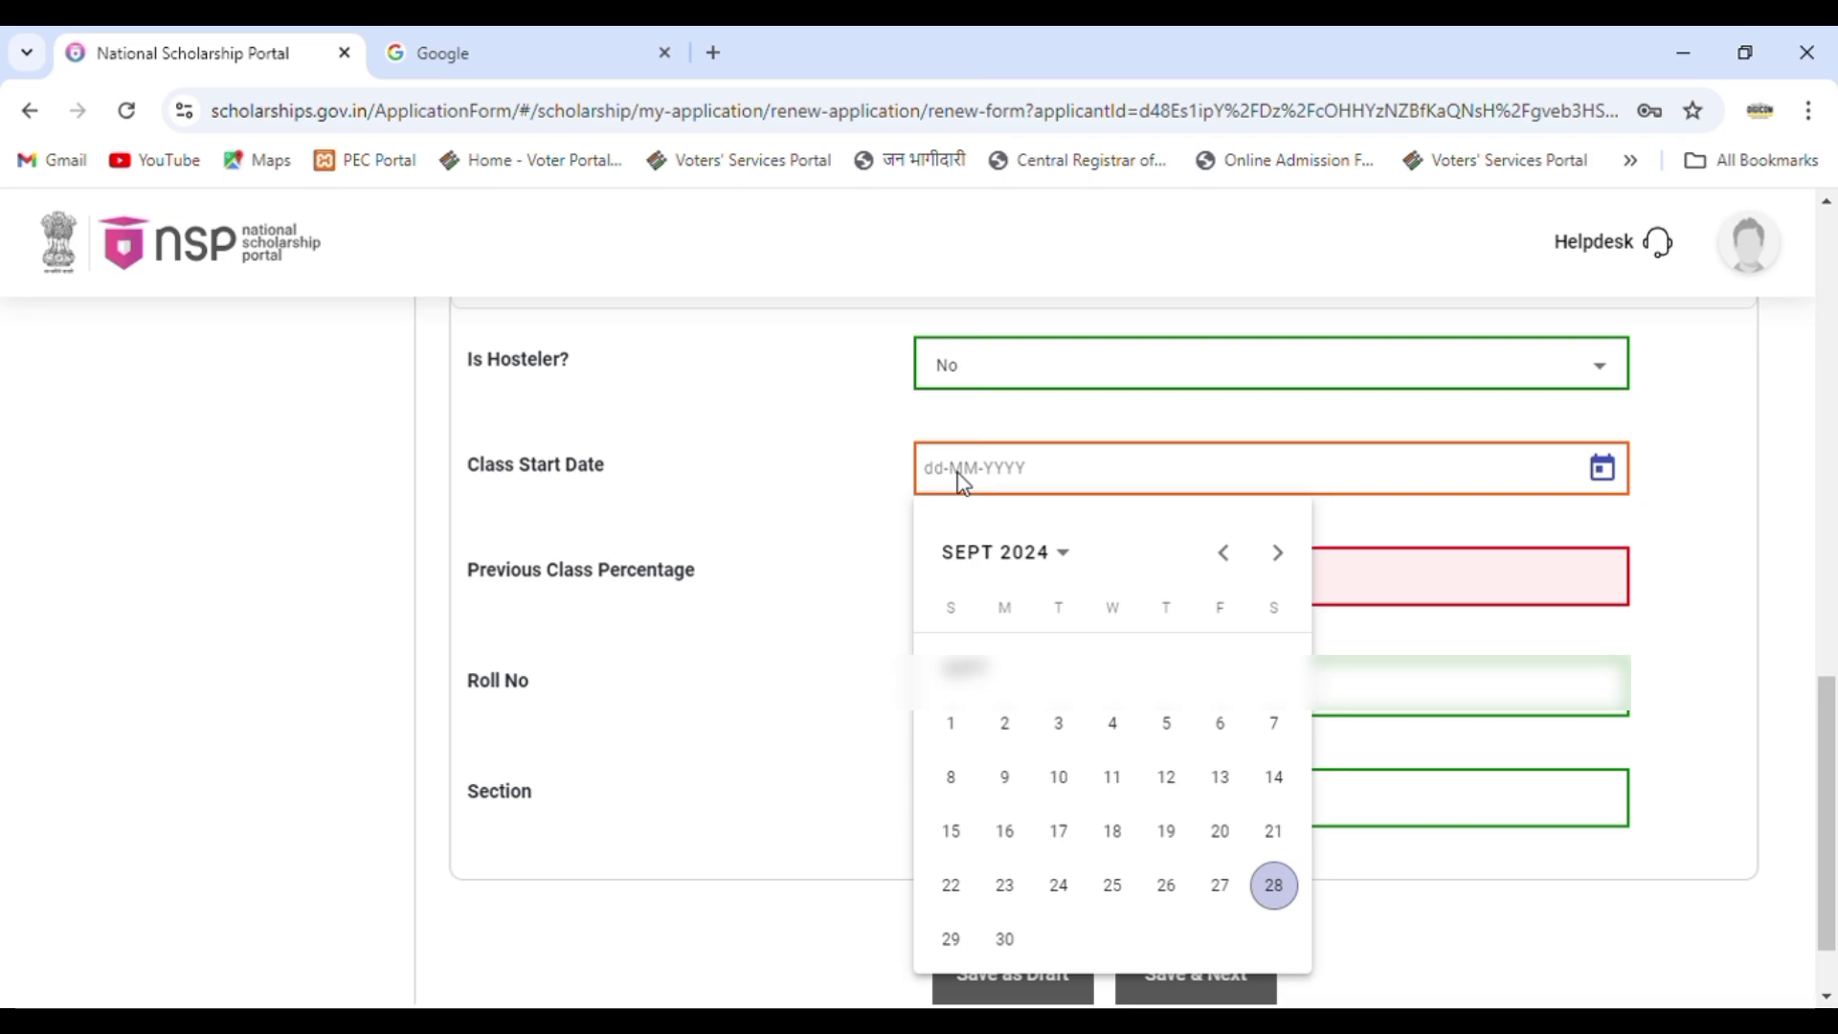
click(1223, 552)
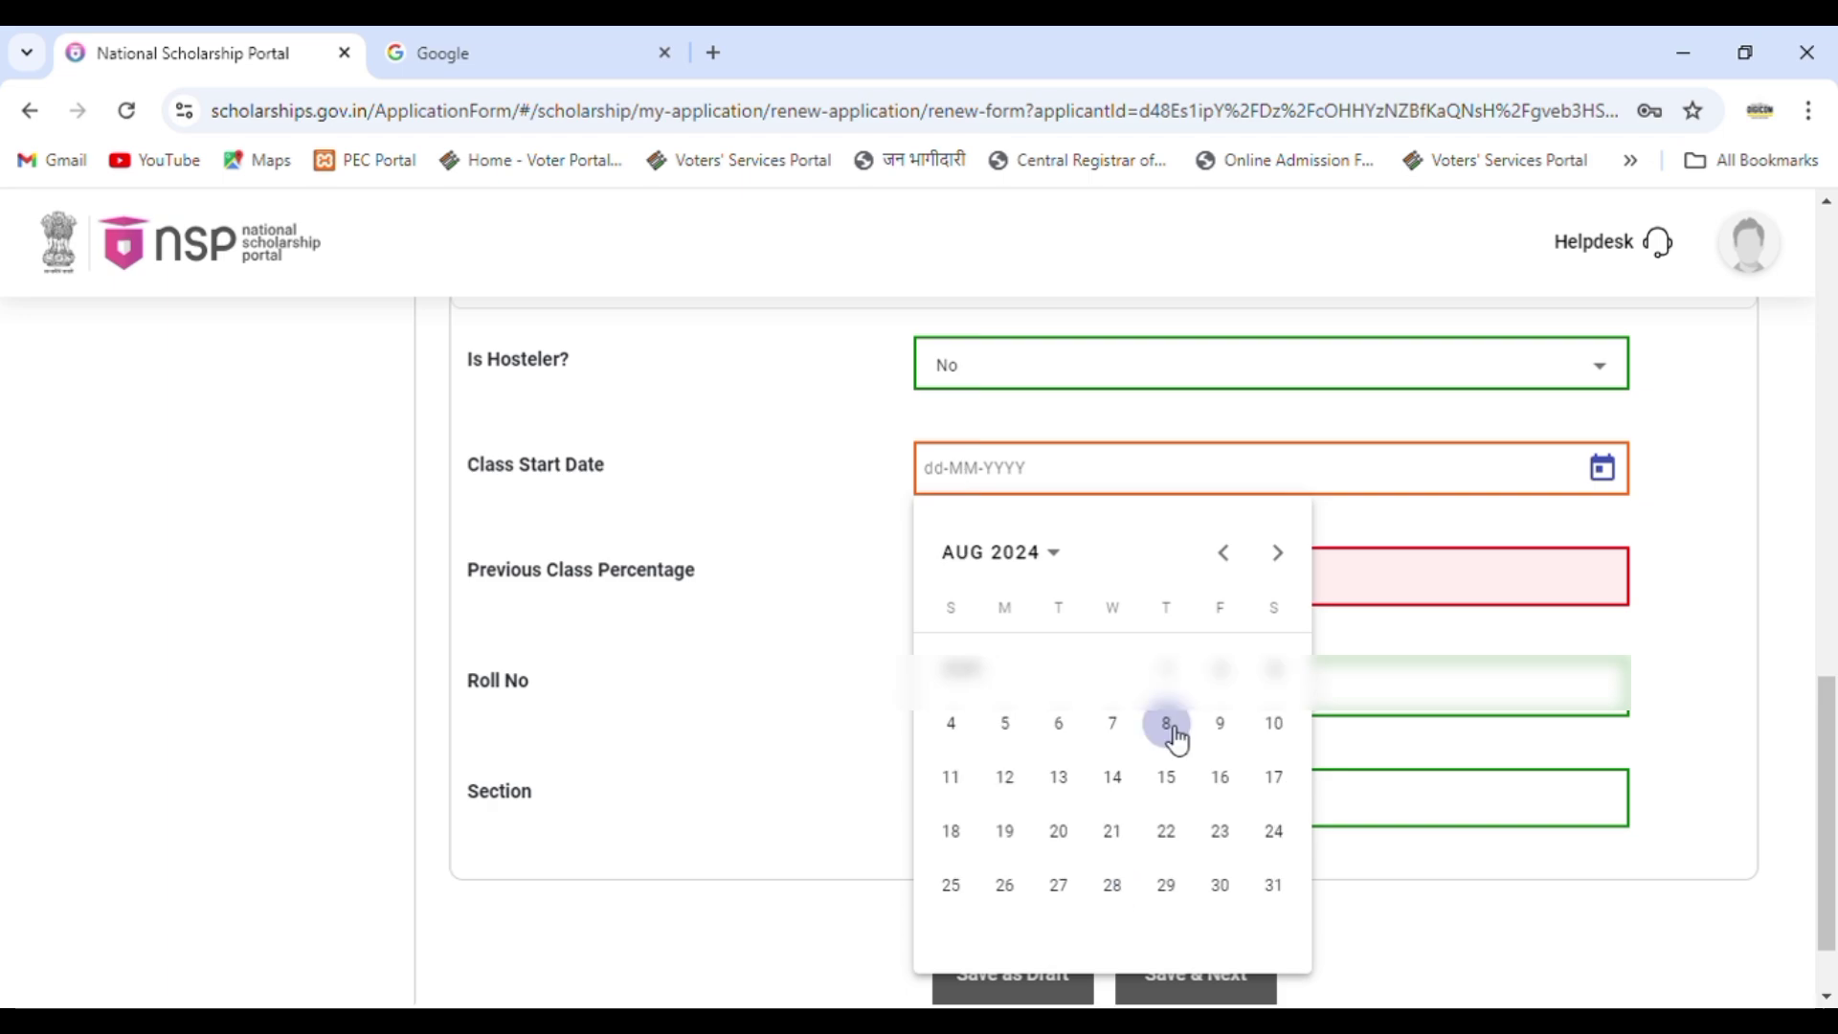
click(1166, 723)
Replace the previous class percentage 0 with 79.08.
click(1015, 604)
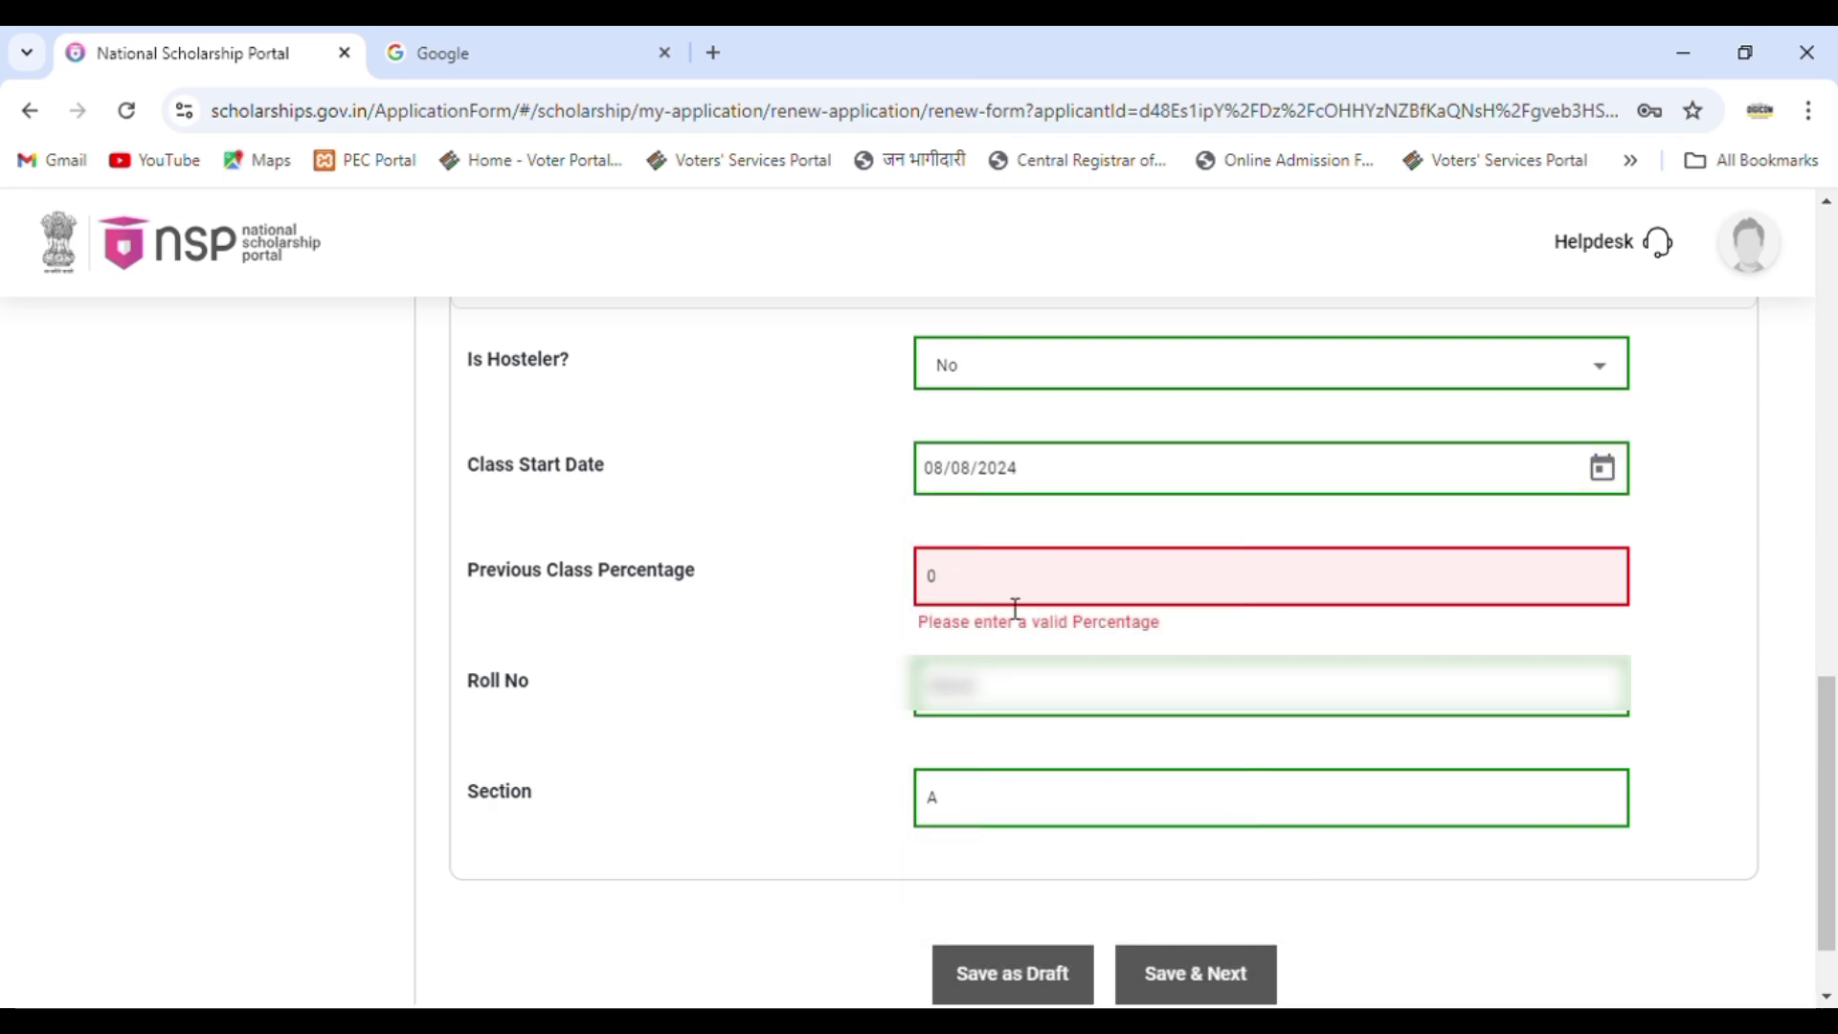
key(BackSpace)
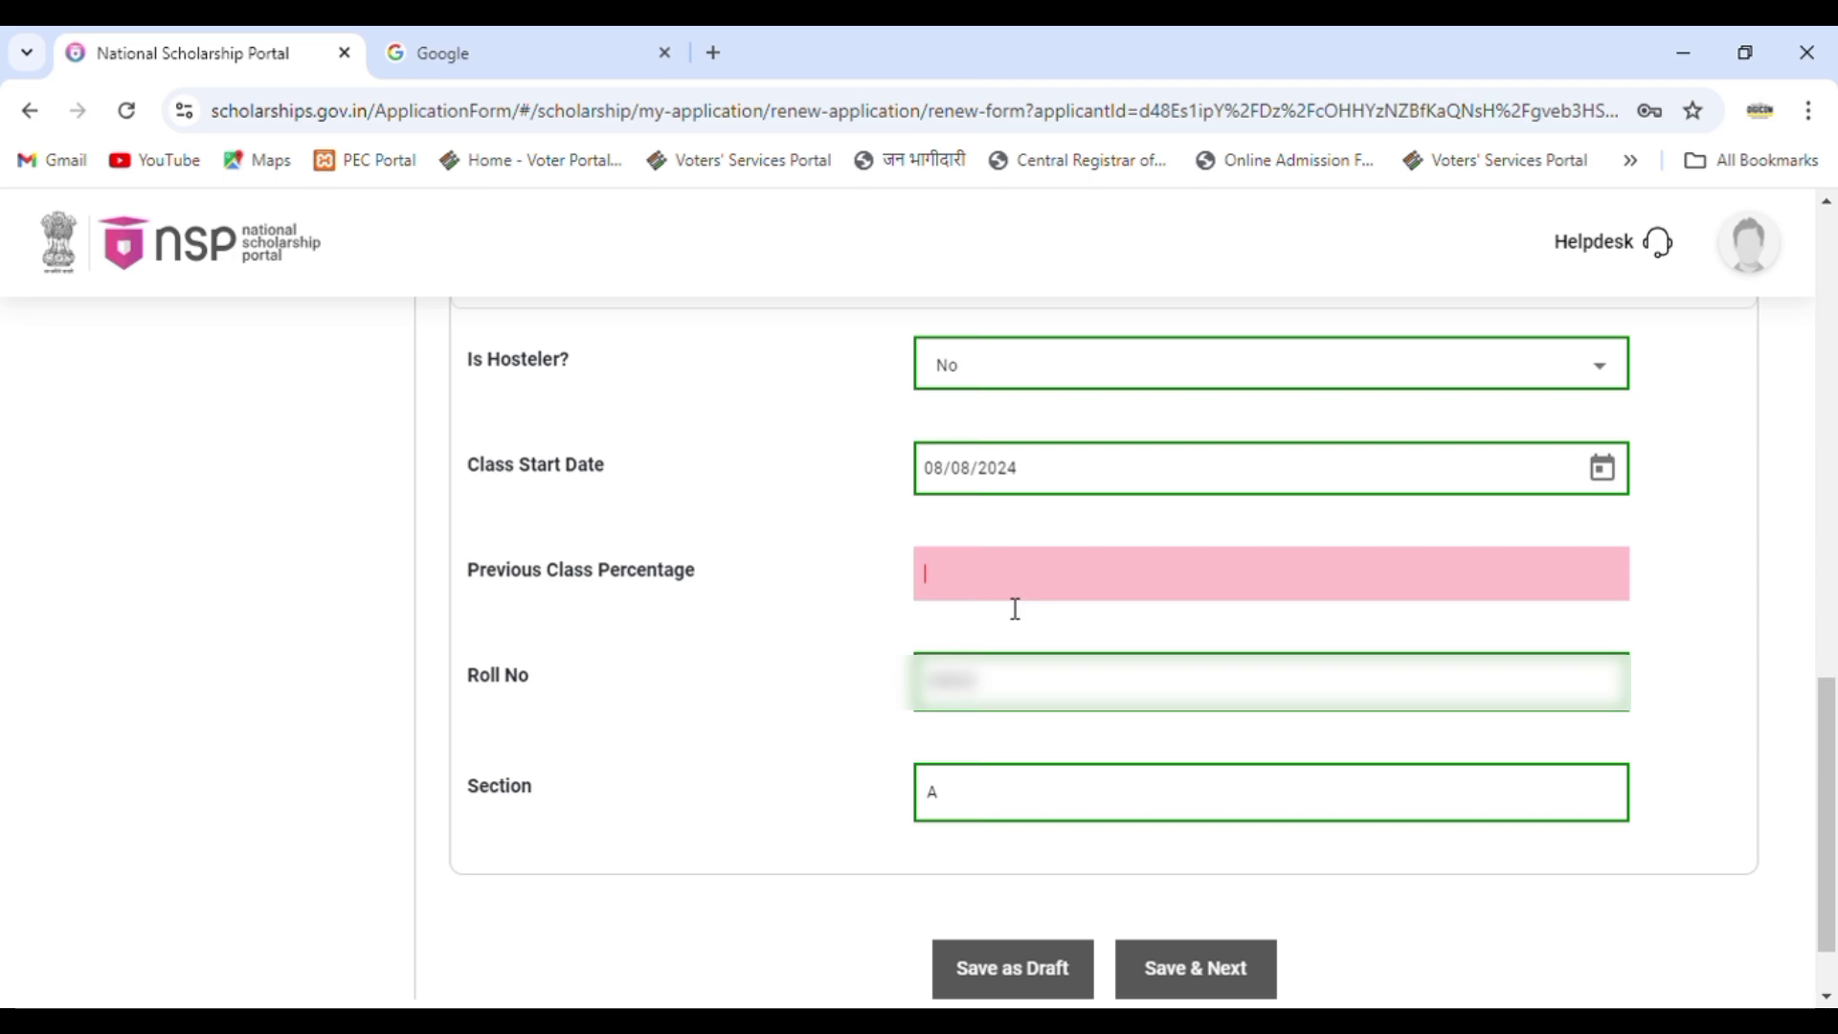
text(79.)
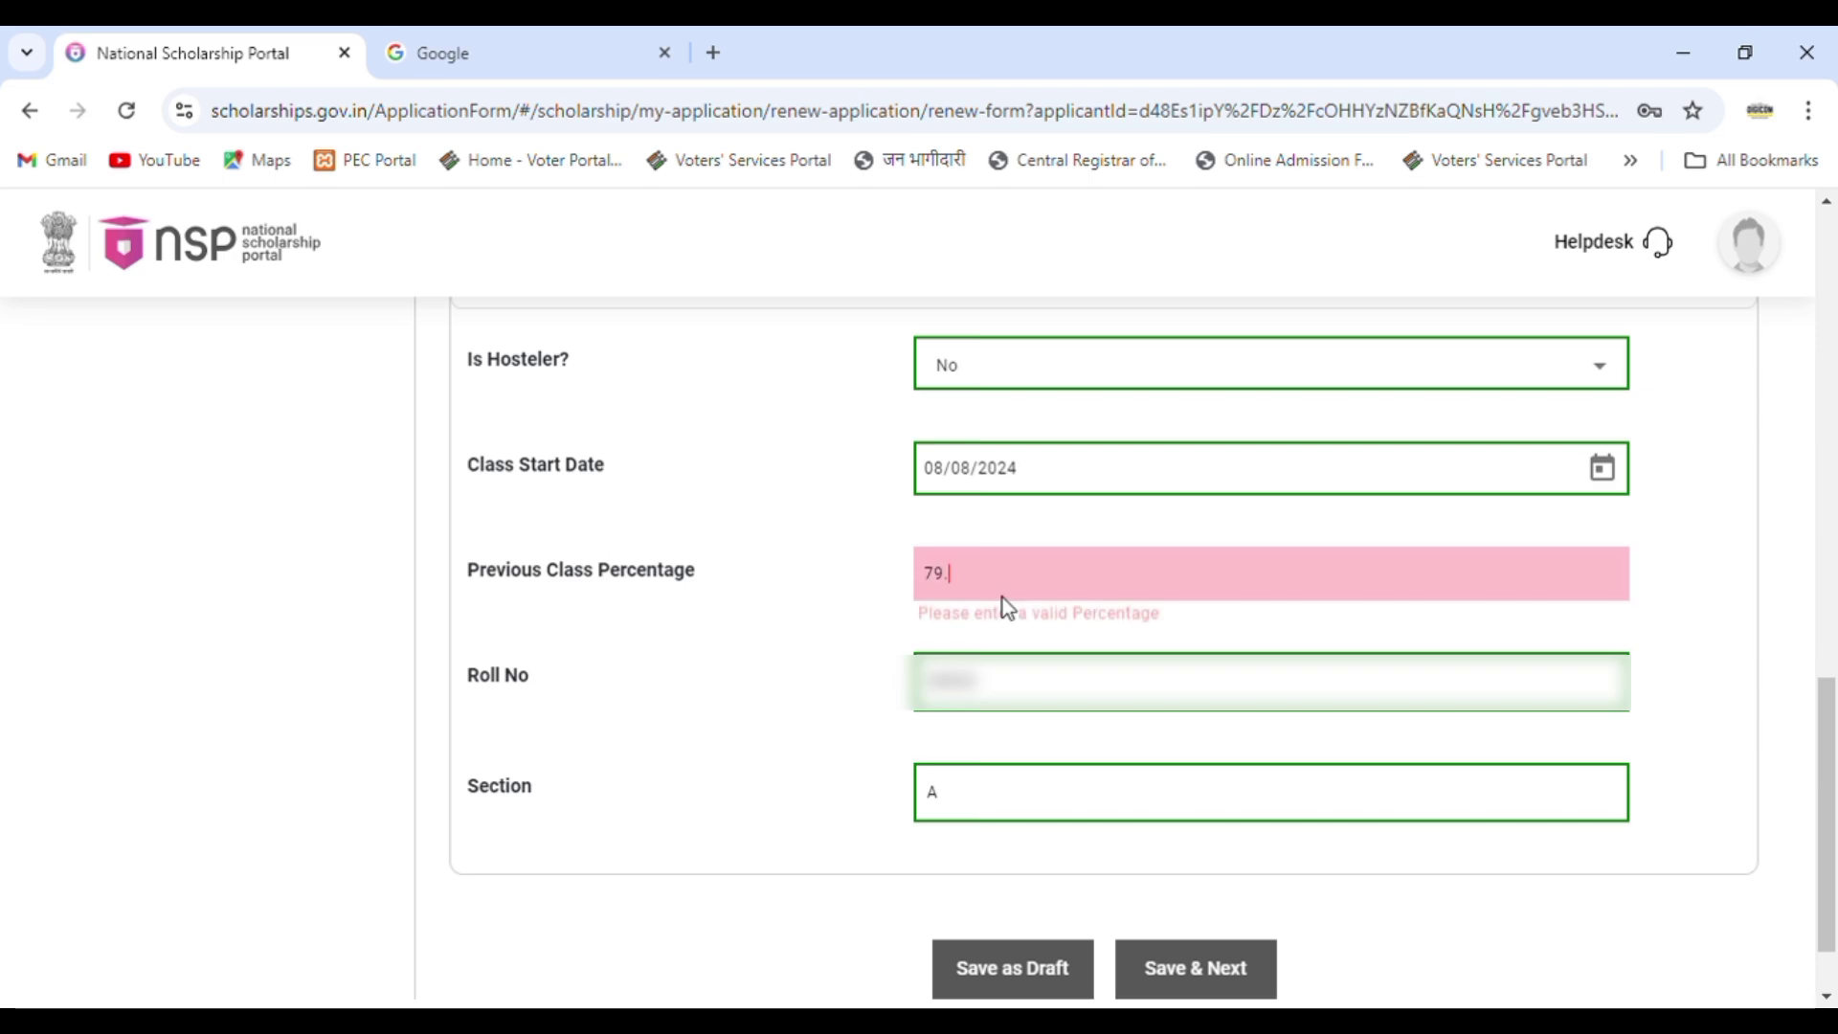
text(08)
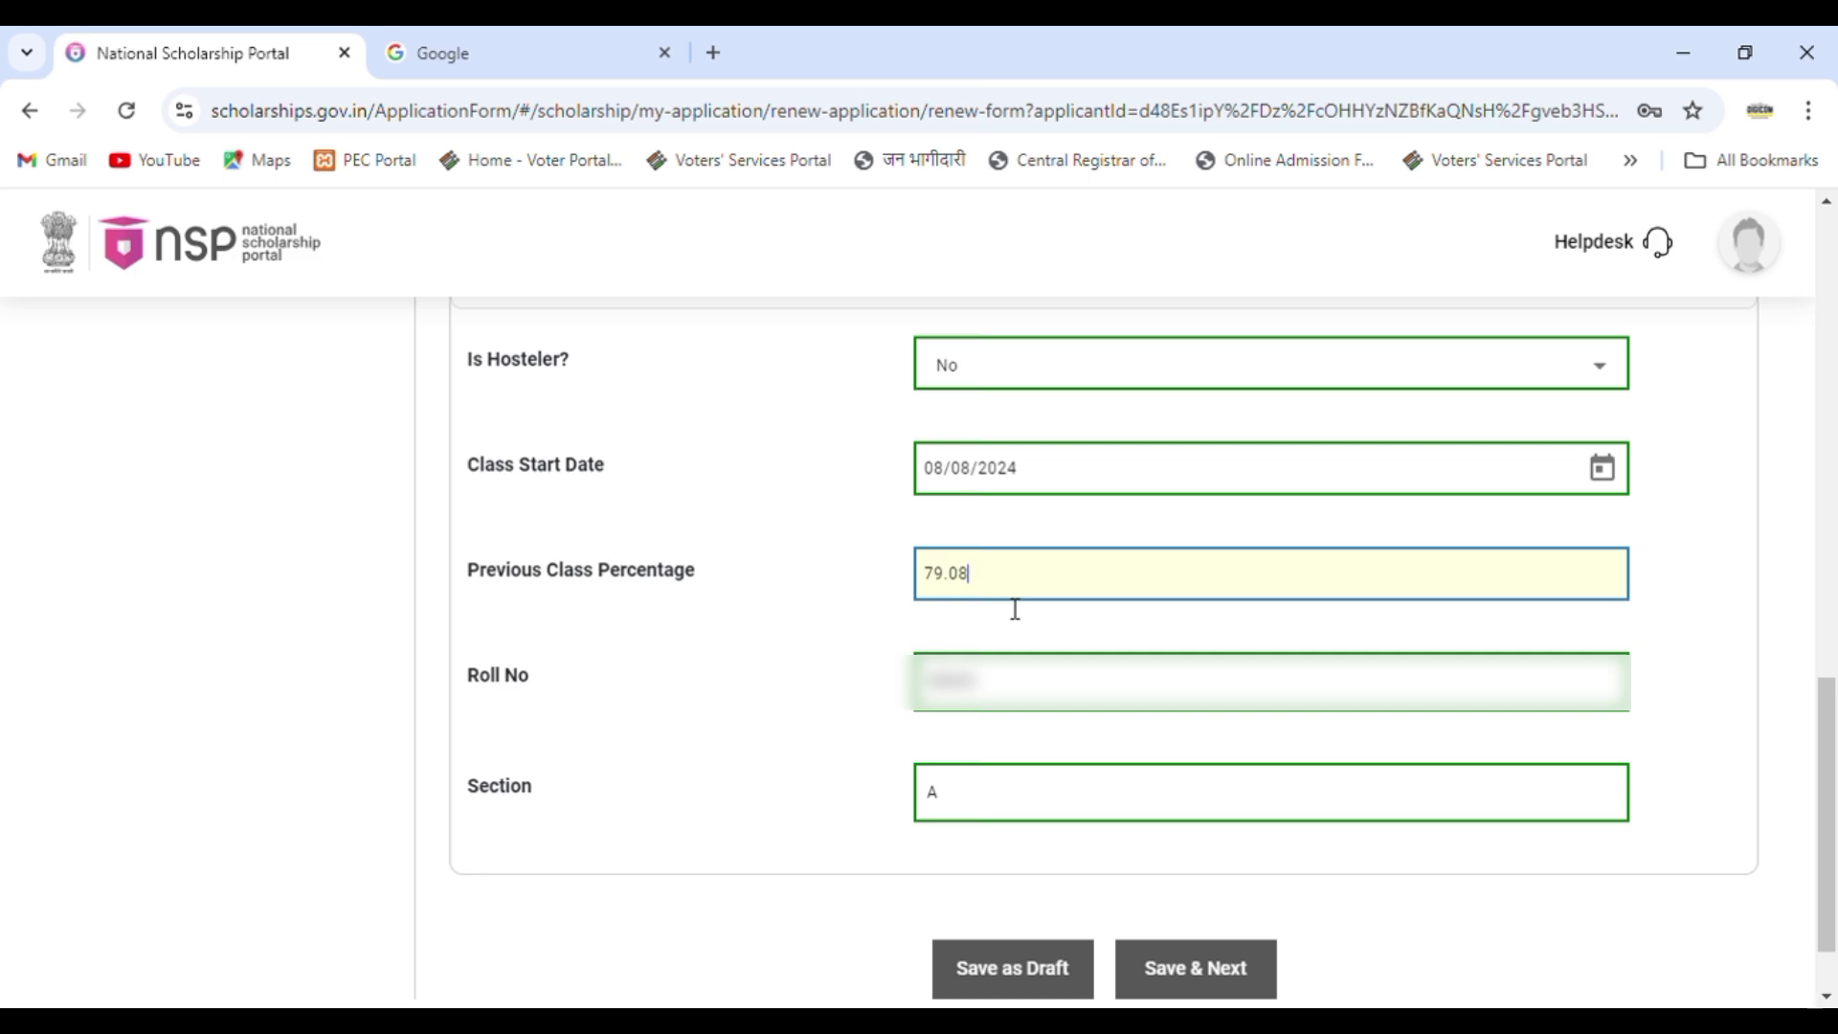
click(1532, 900)
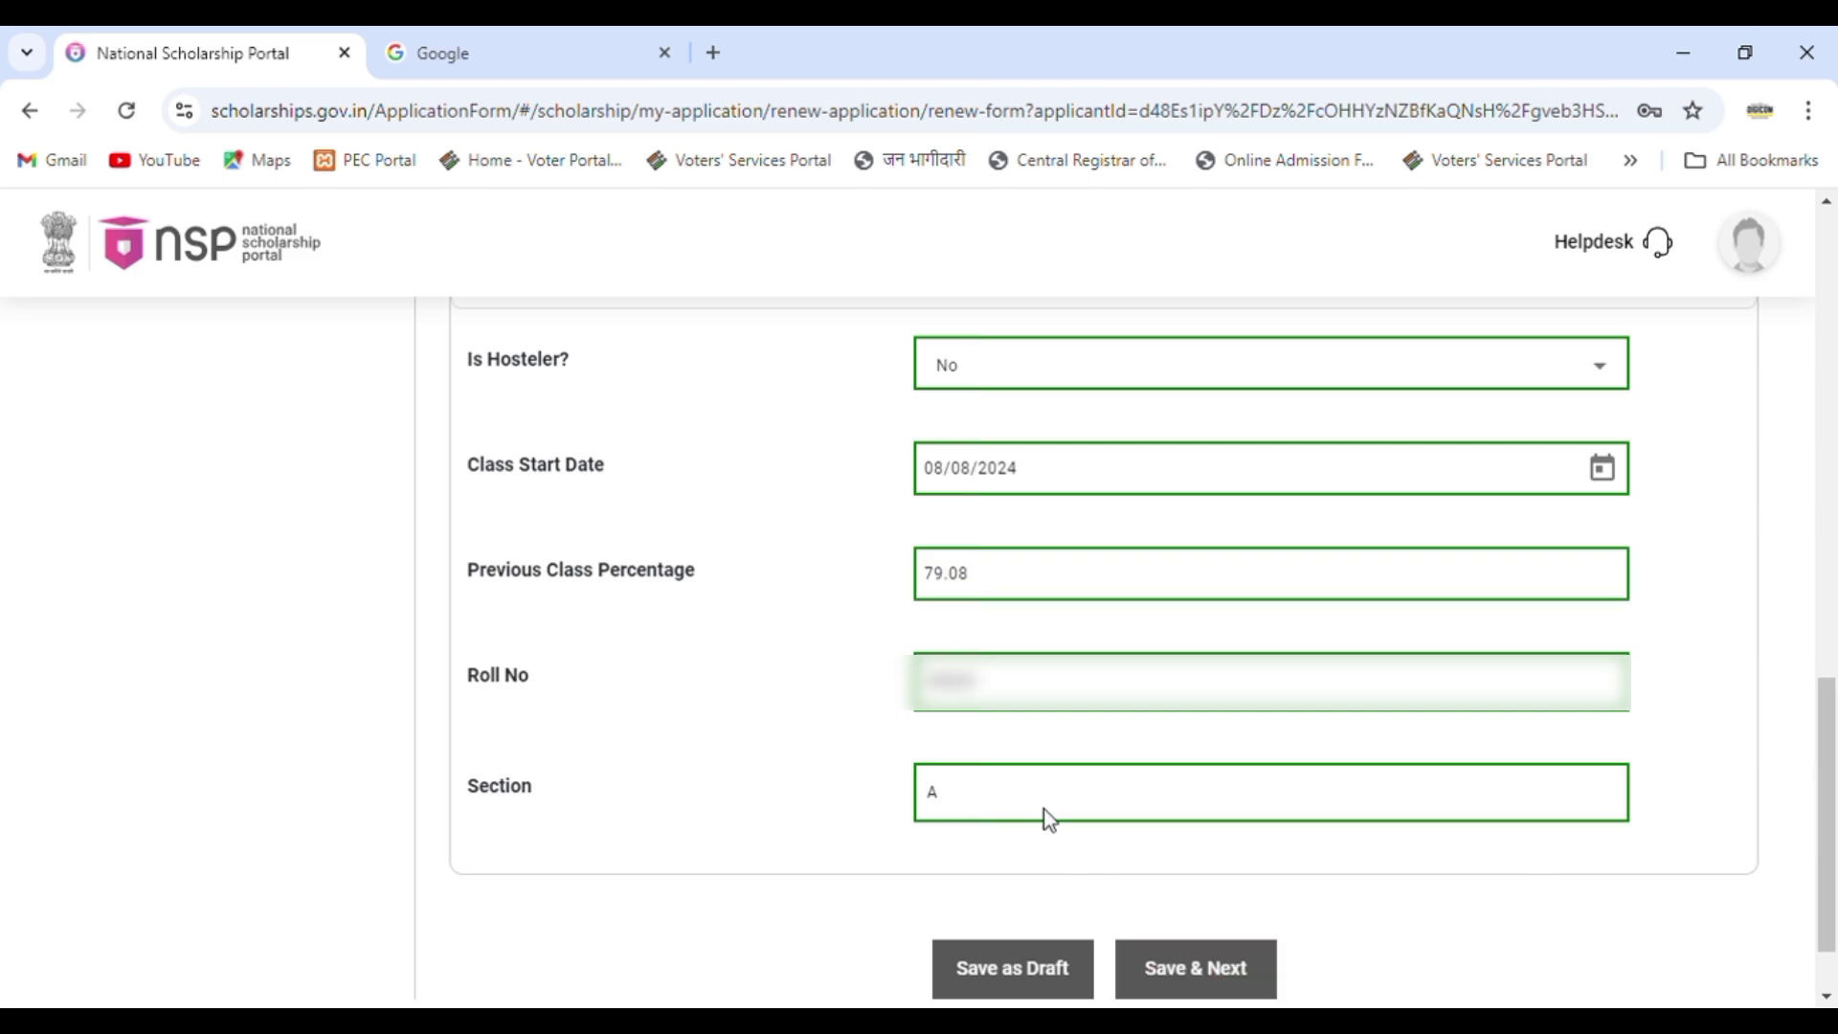
Save the form details and upload the marksheet PDF as the last exam's scanned marksheet.
click(1211, 976)
click(886, 713)
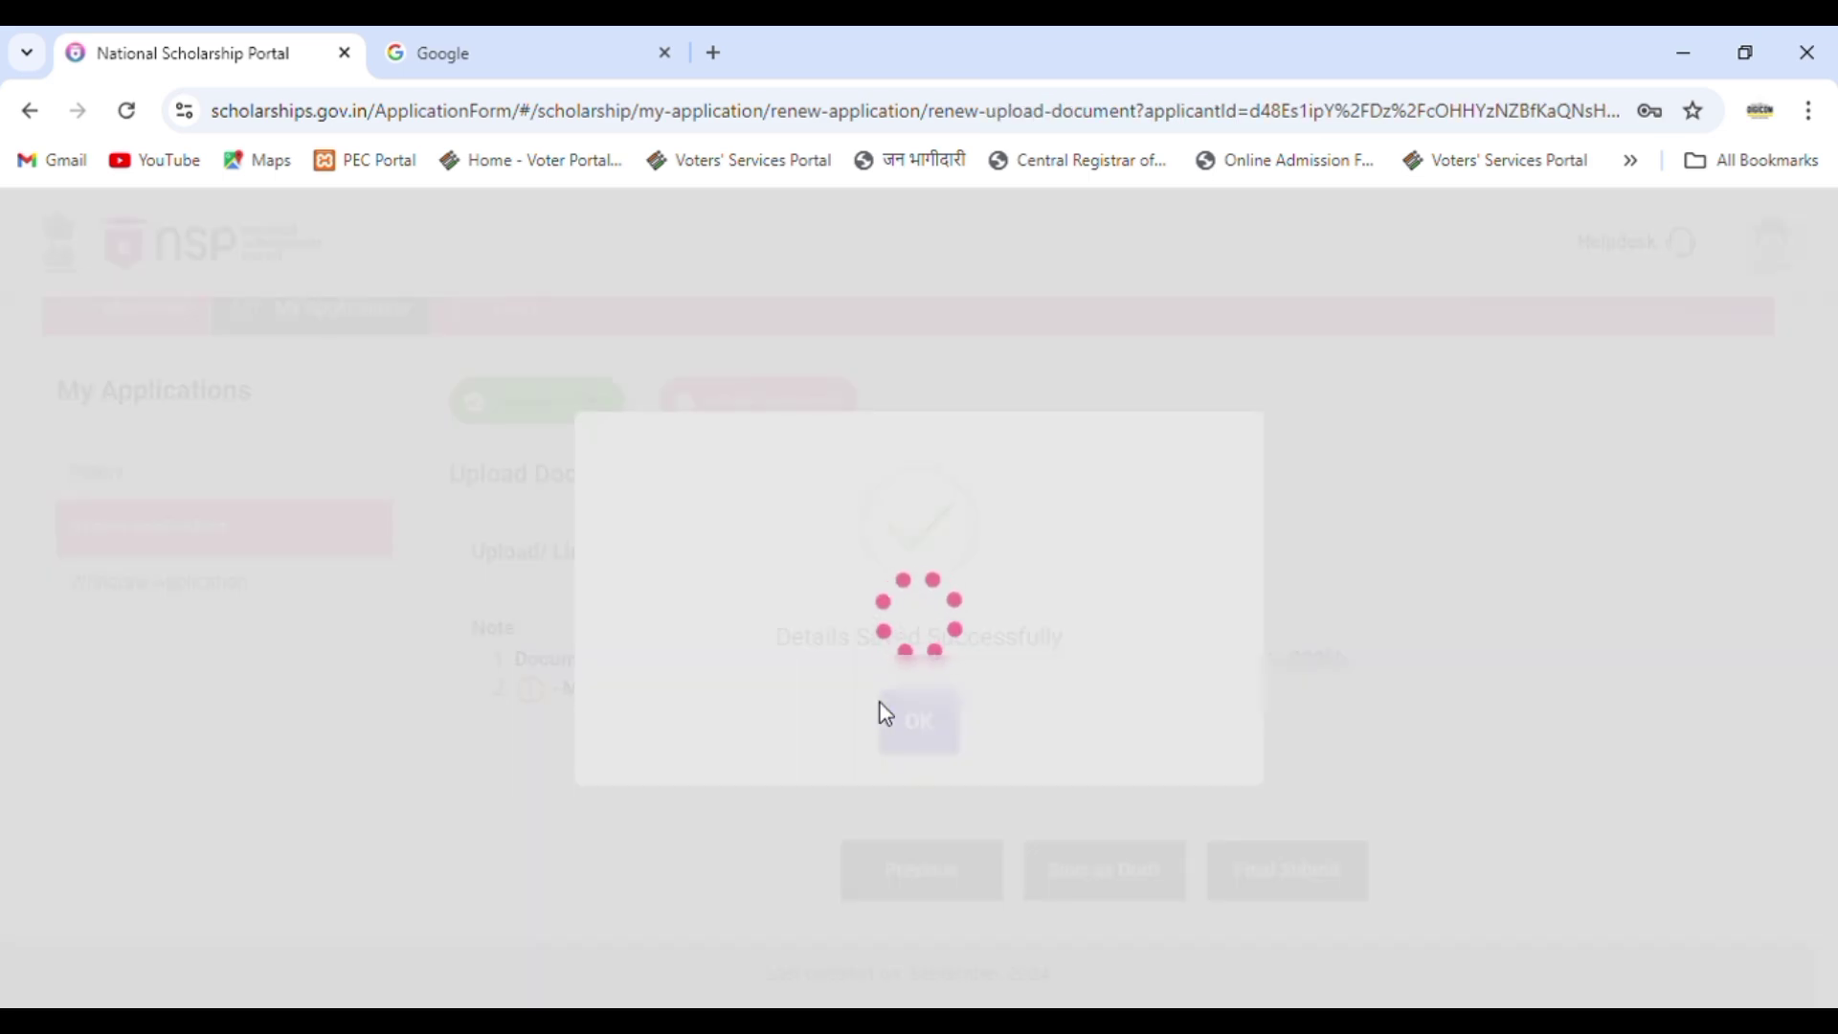
click(919, 722)
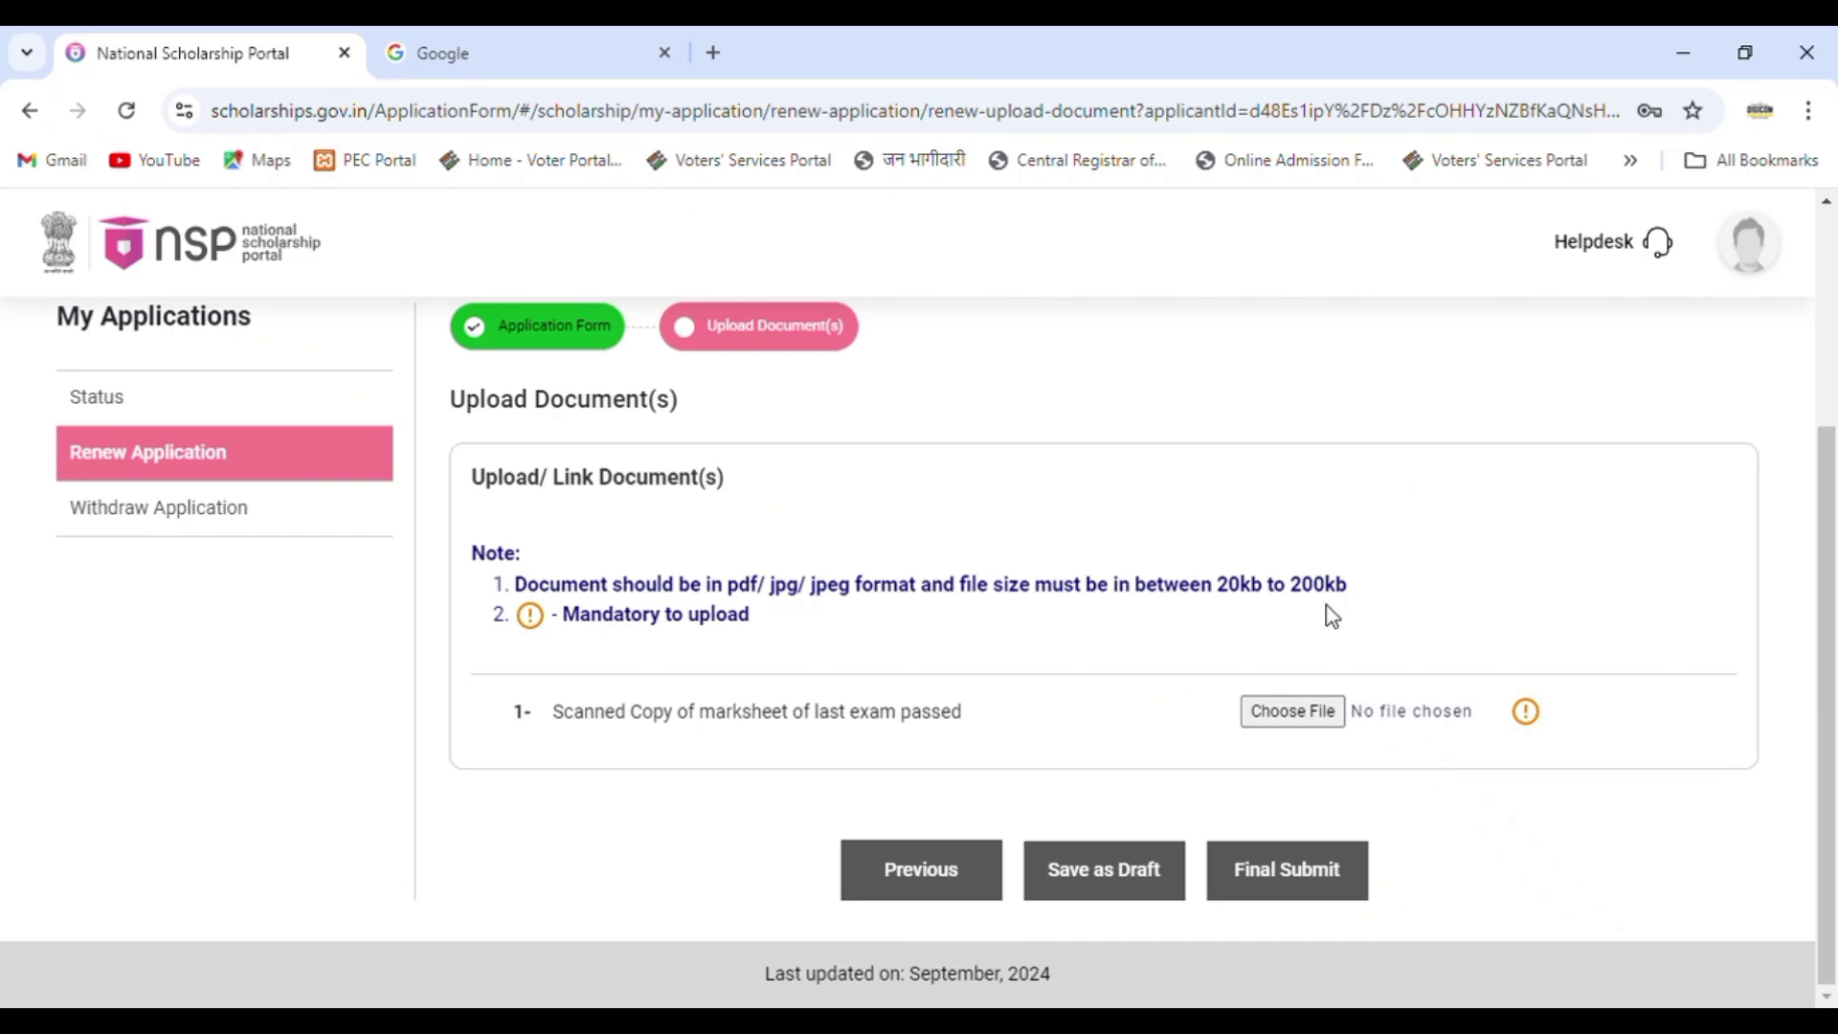
click(1319, 714)
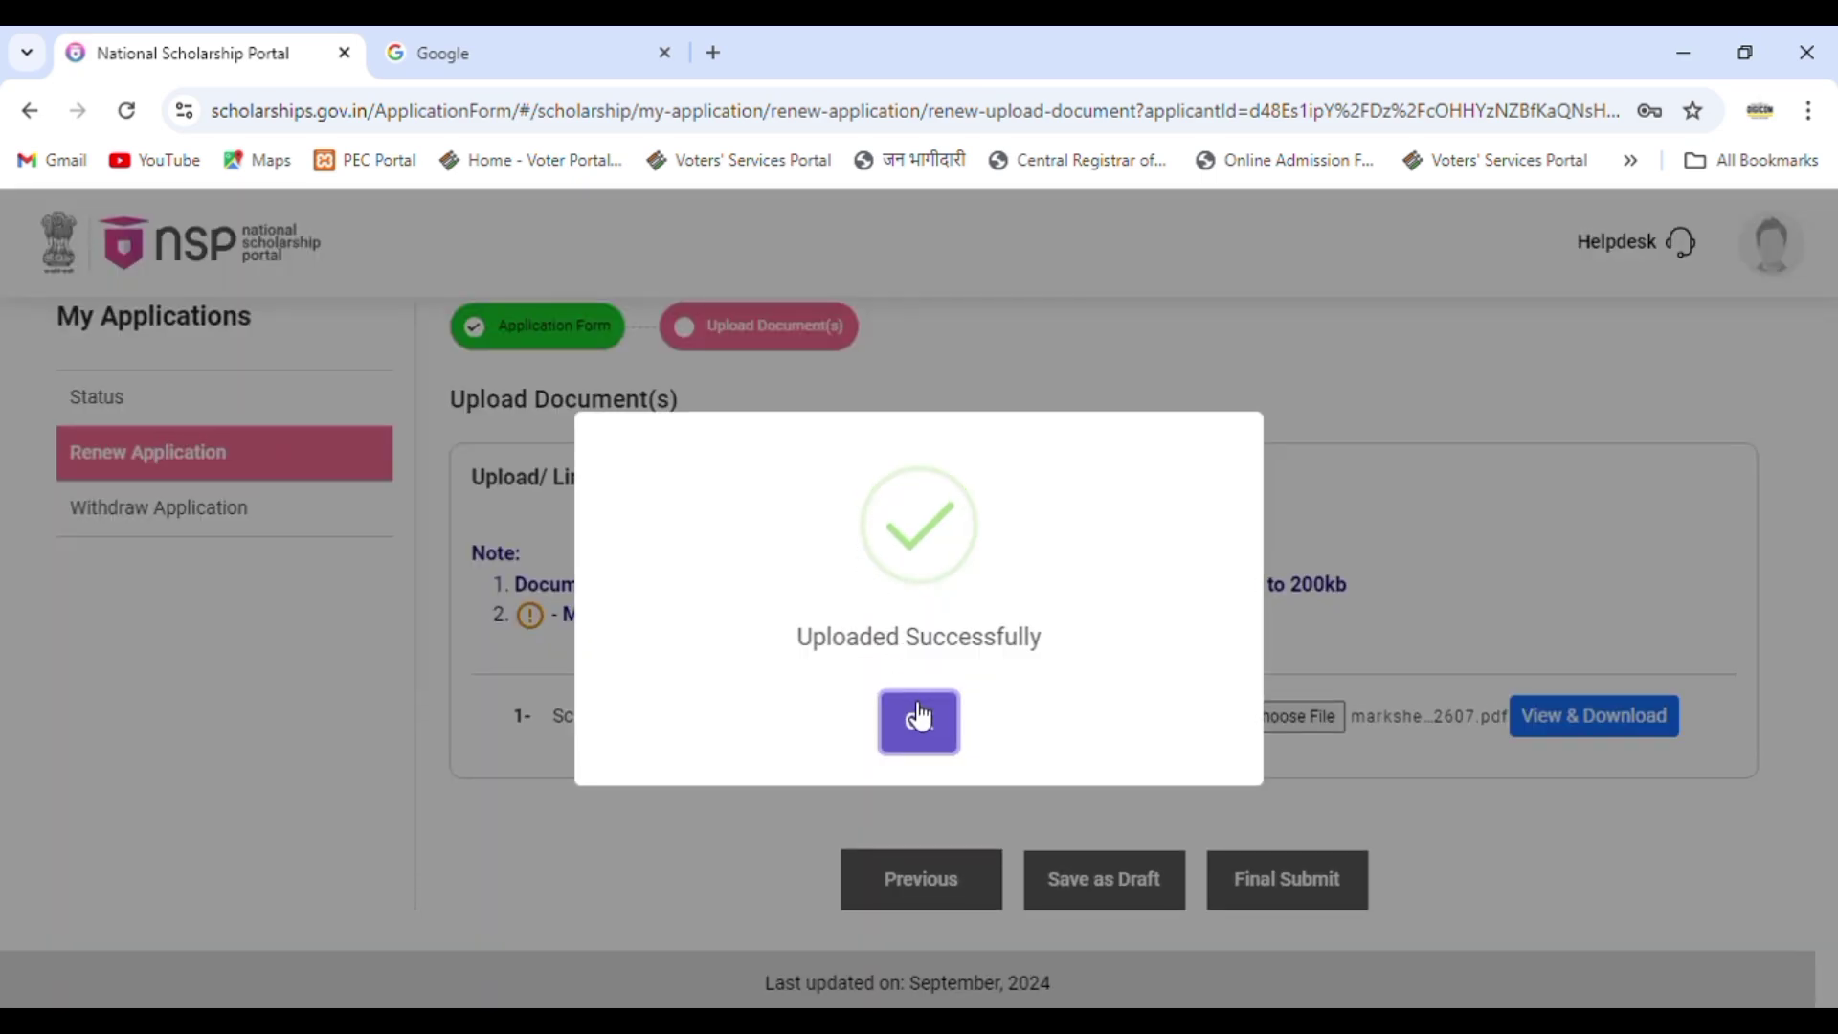
click(918, 718)
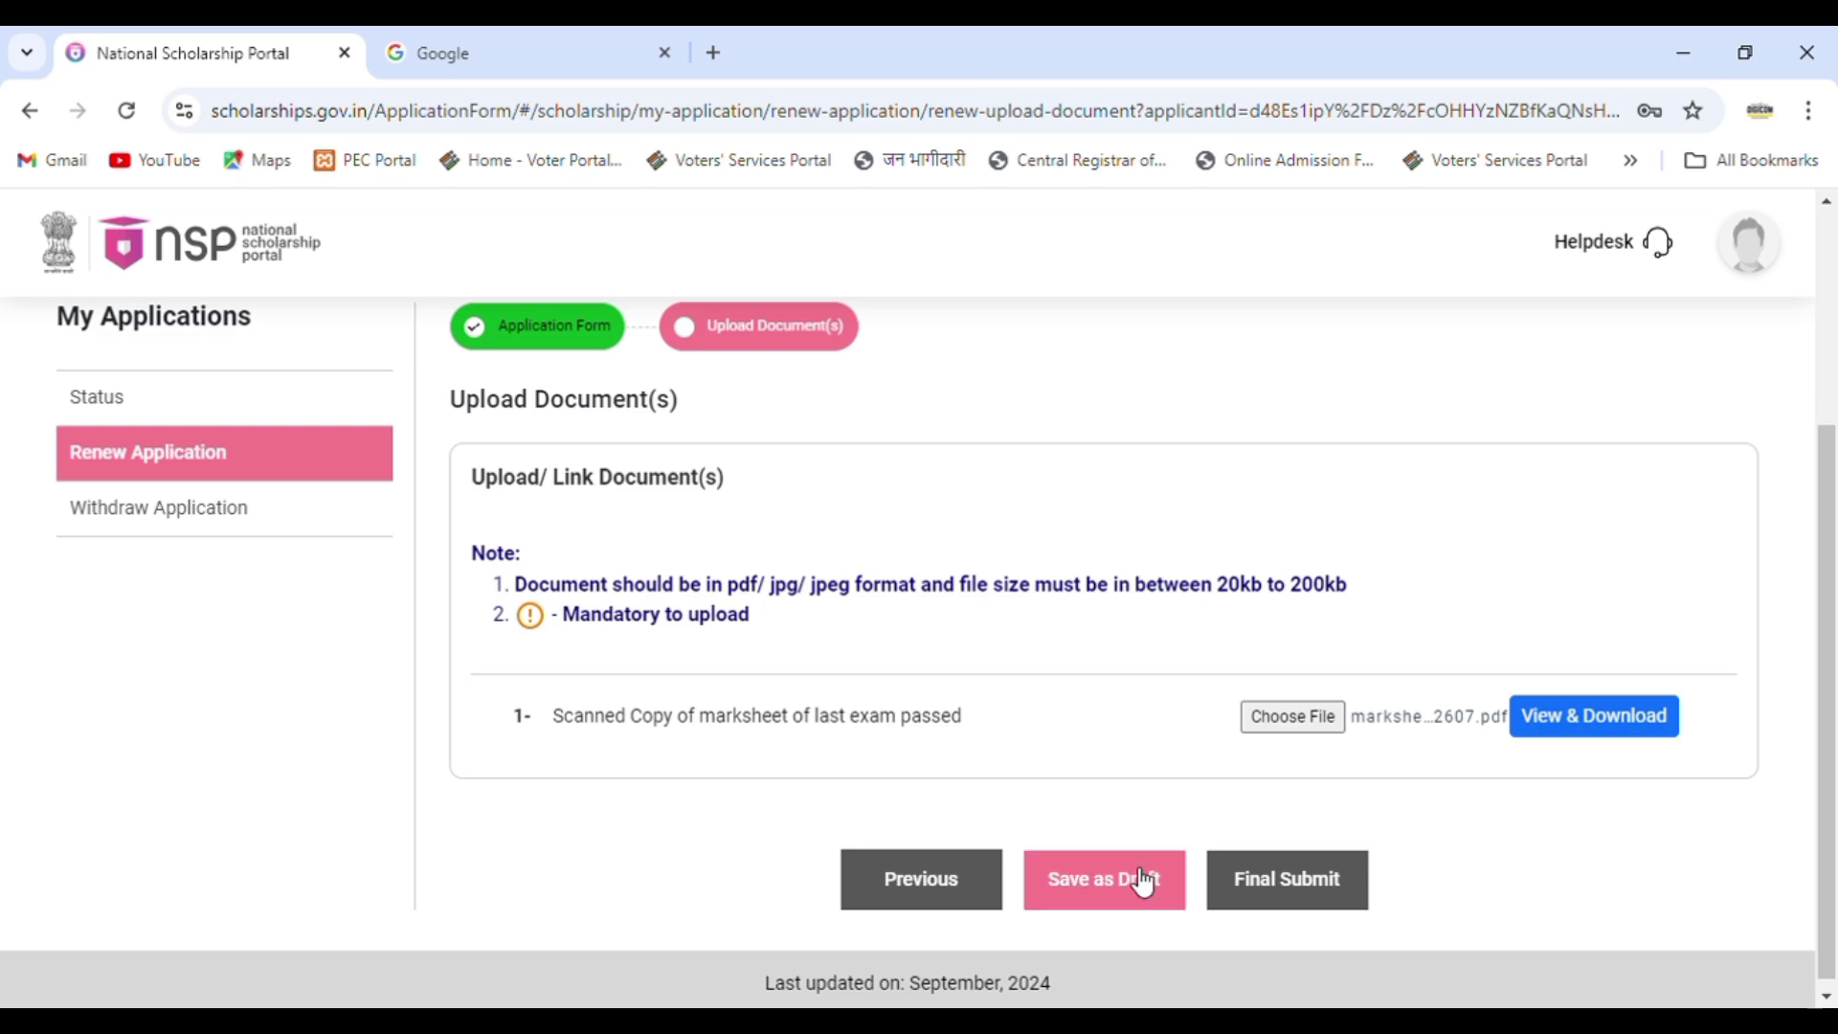
Final-submit the renewal, confirm it, and view its Under Process at Institute Level status.
click(1329, 885)
click(877, 773)
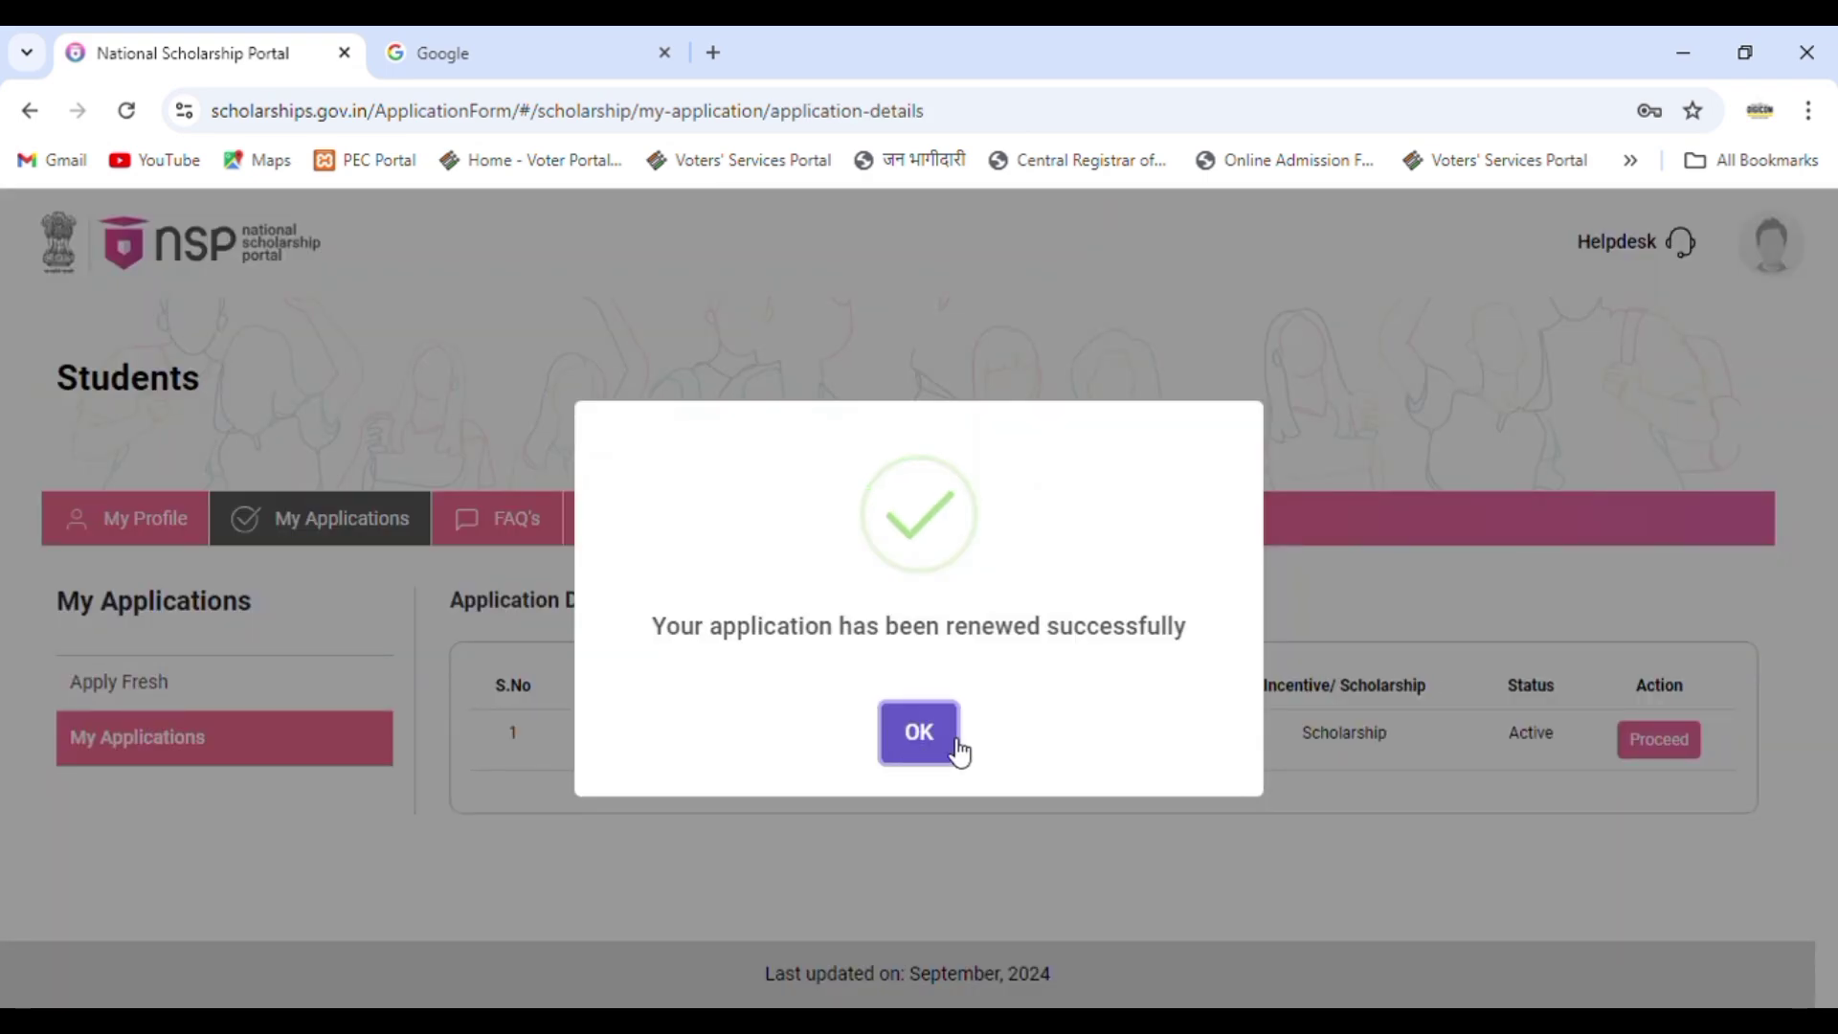
click(921, 754)
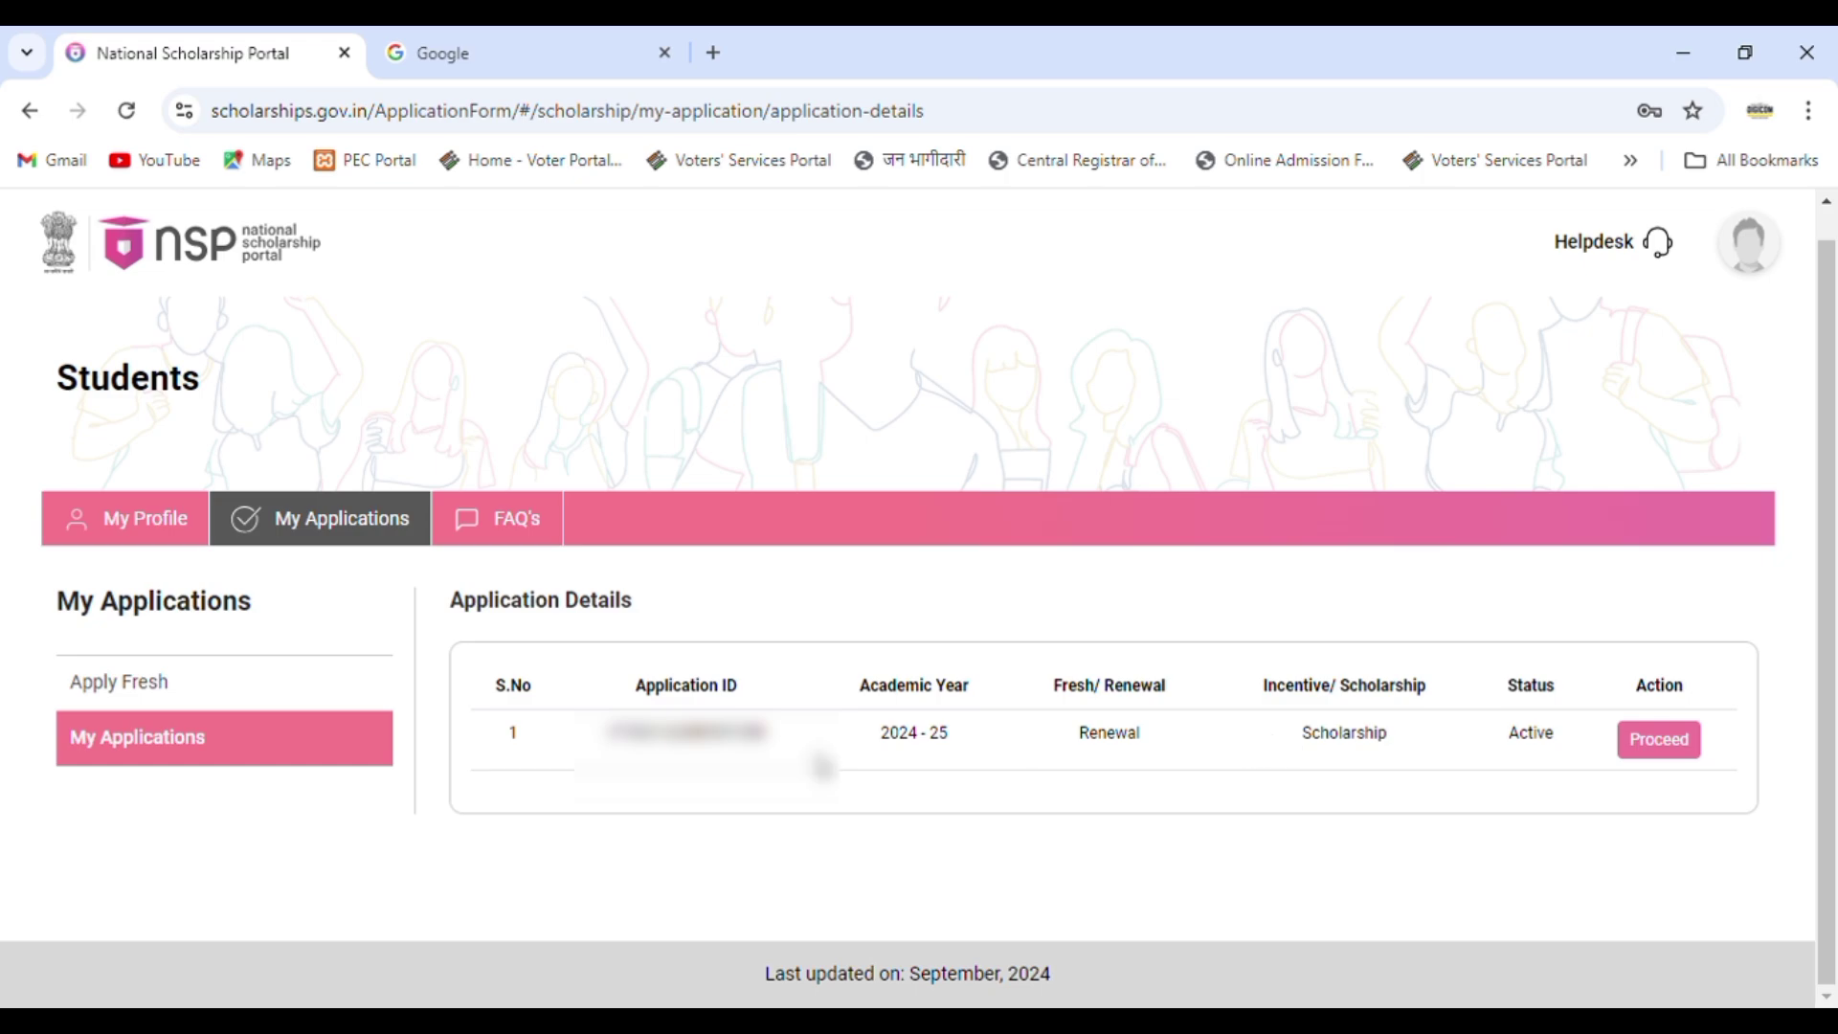
click(1666, 750)
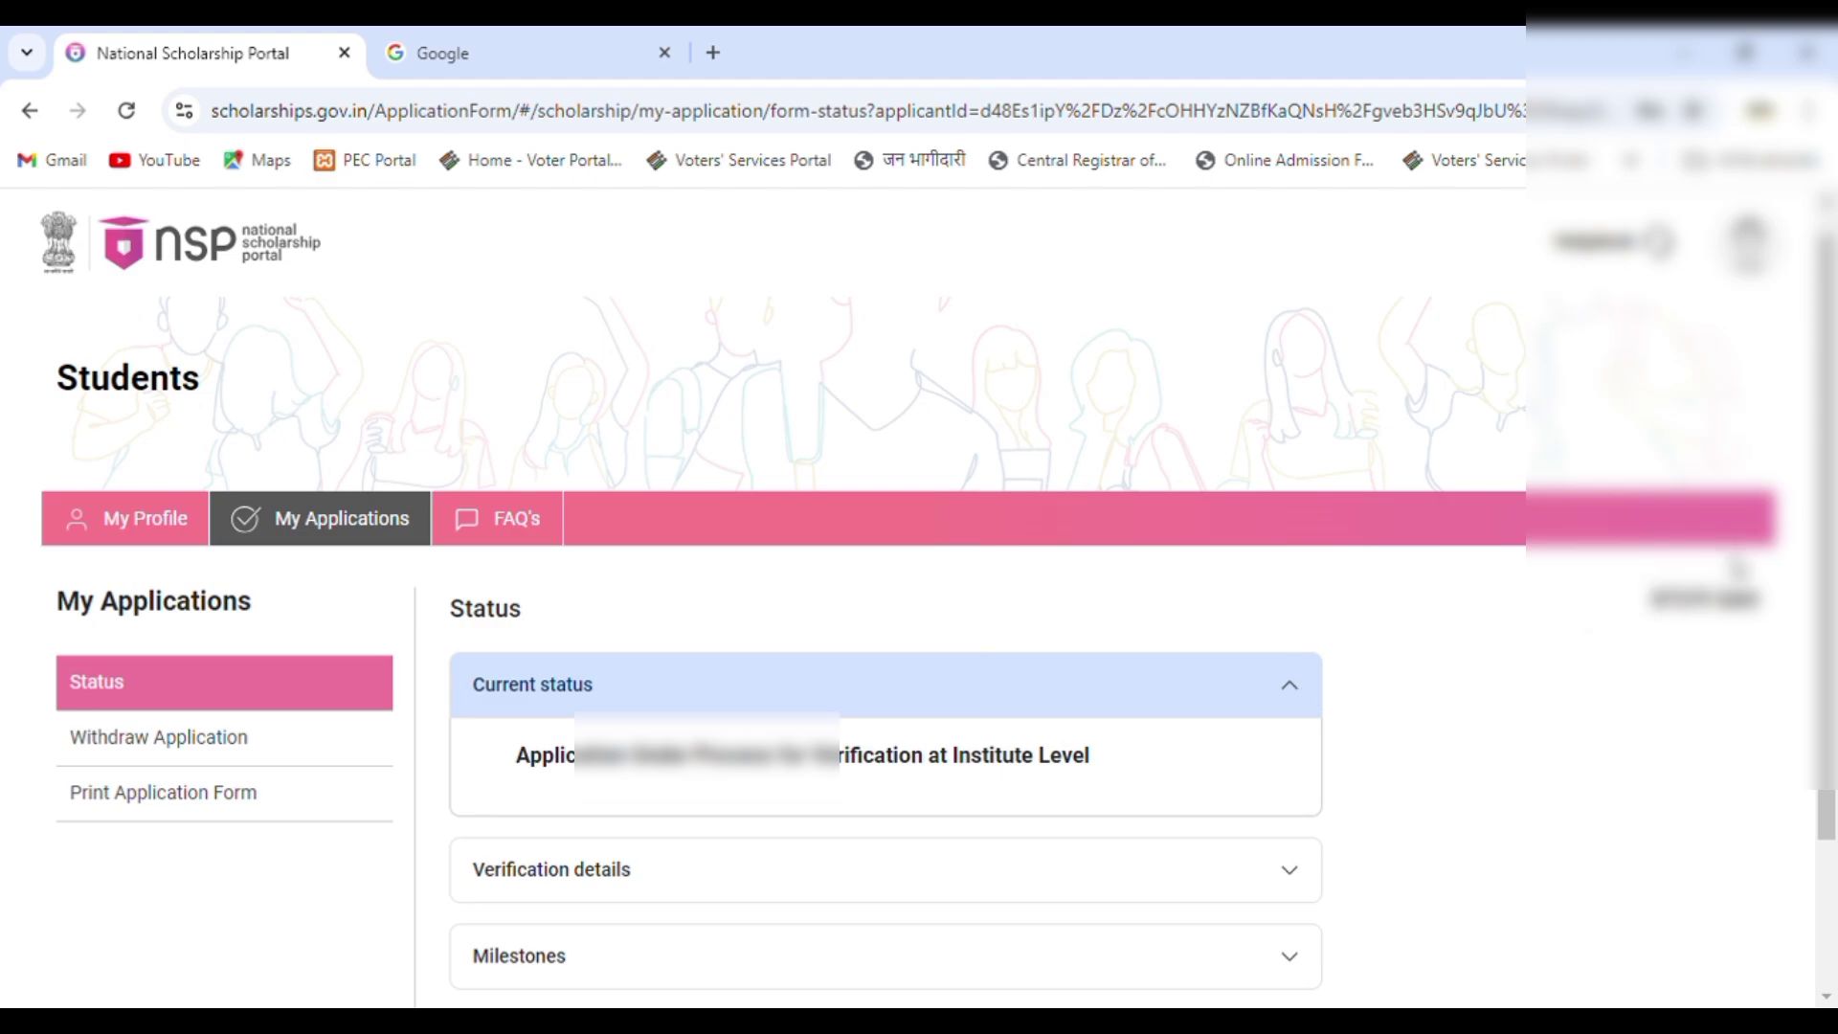
scroll(1831, 554, down, 1)
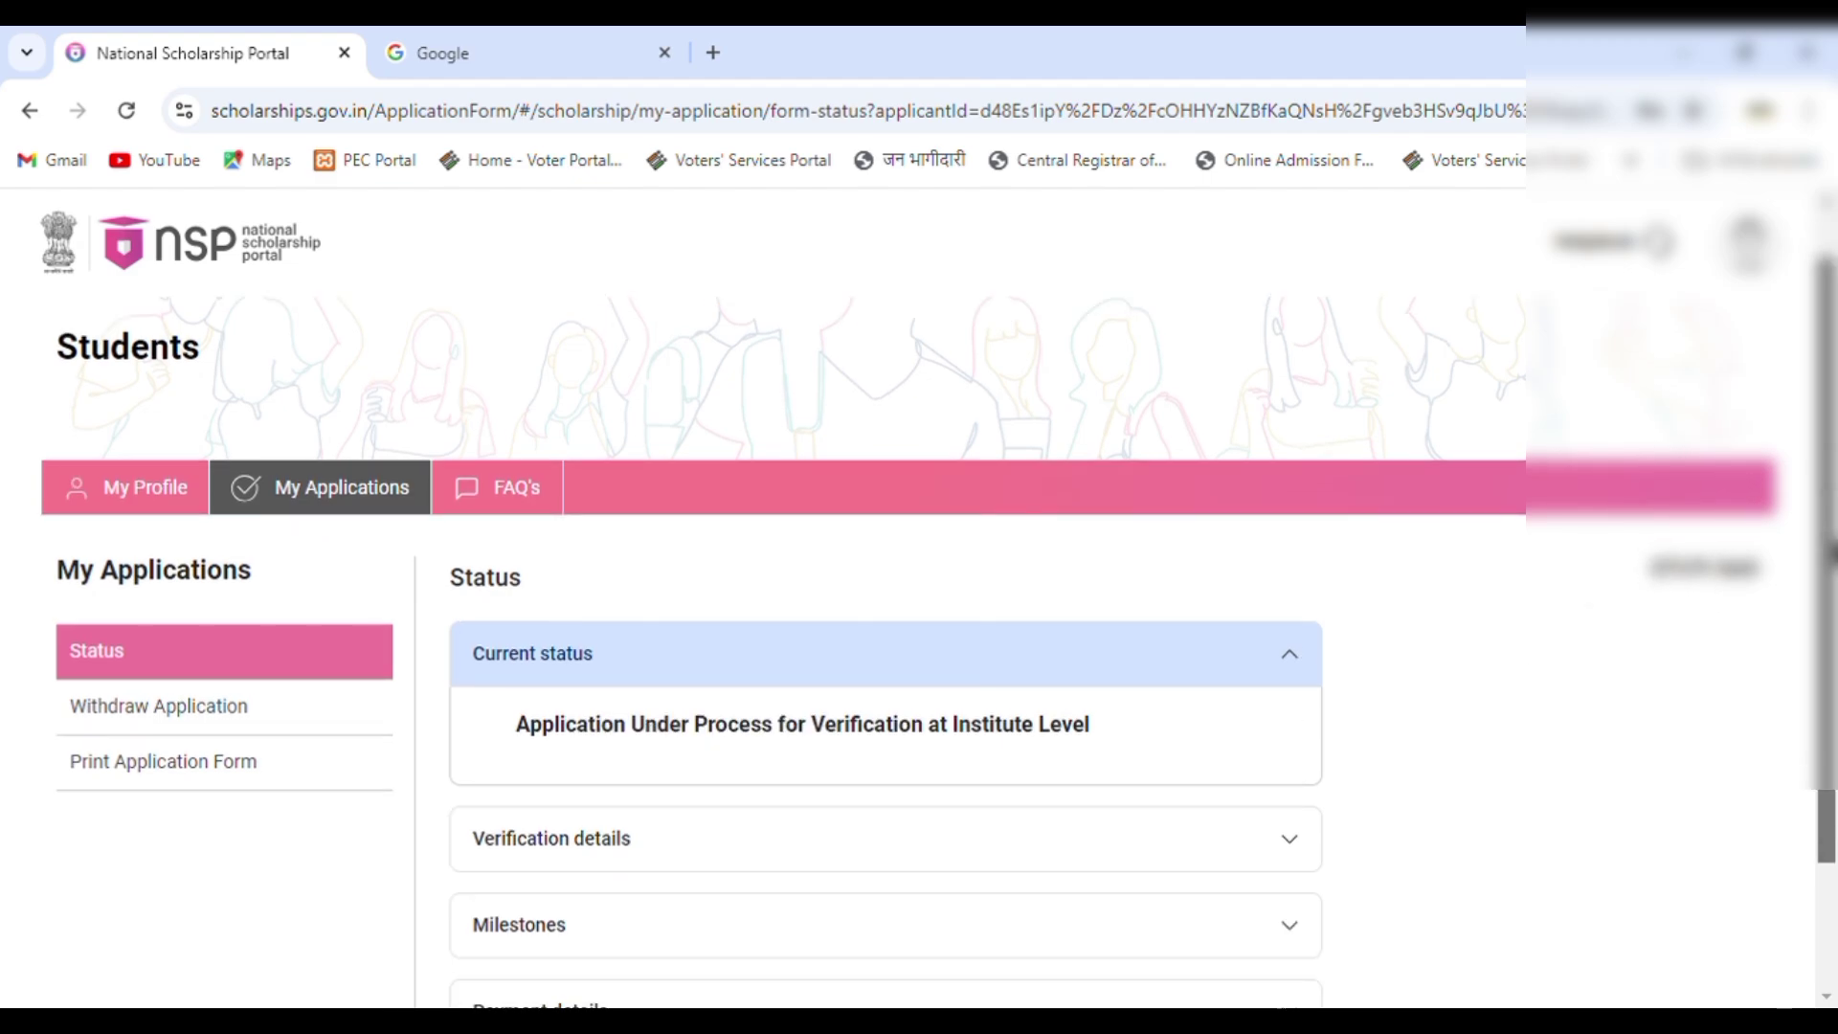
scroll(1830, 554, down, 2)
scroll(1831, 553, up, 3)
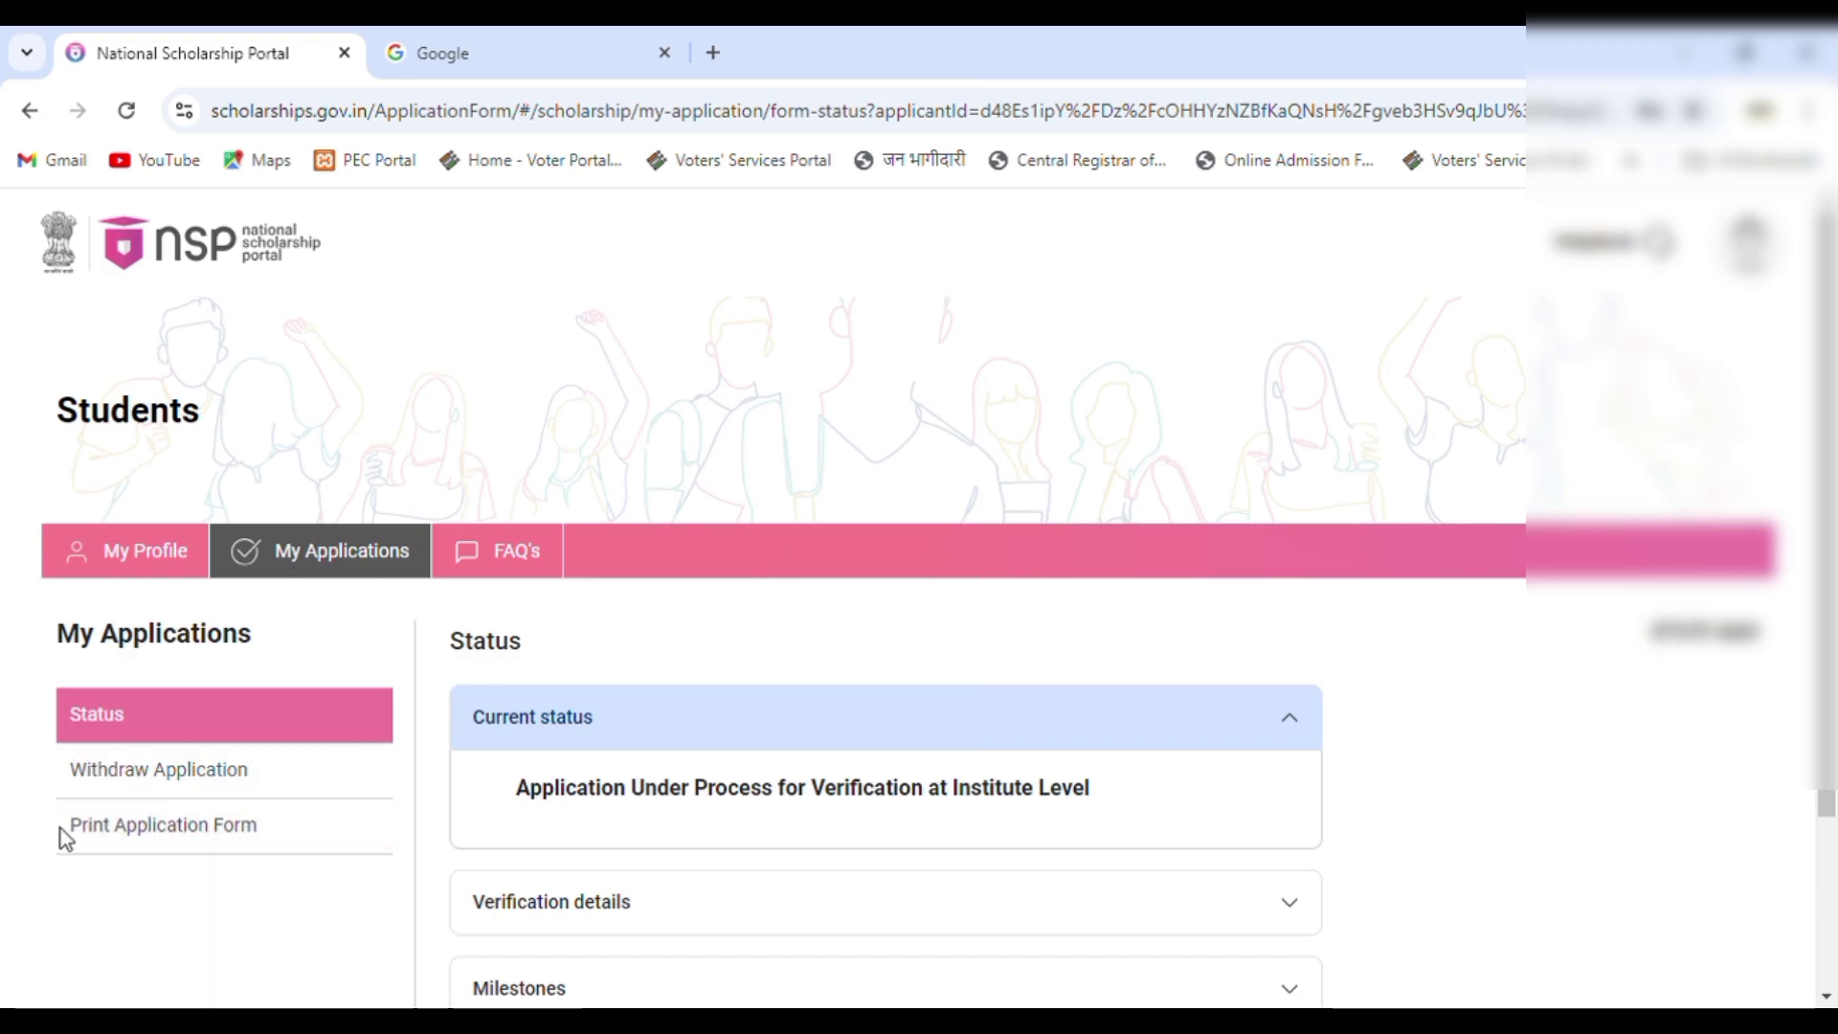
Display and print the 2024-25 renewal application form.
click(165, 833)
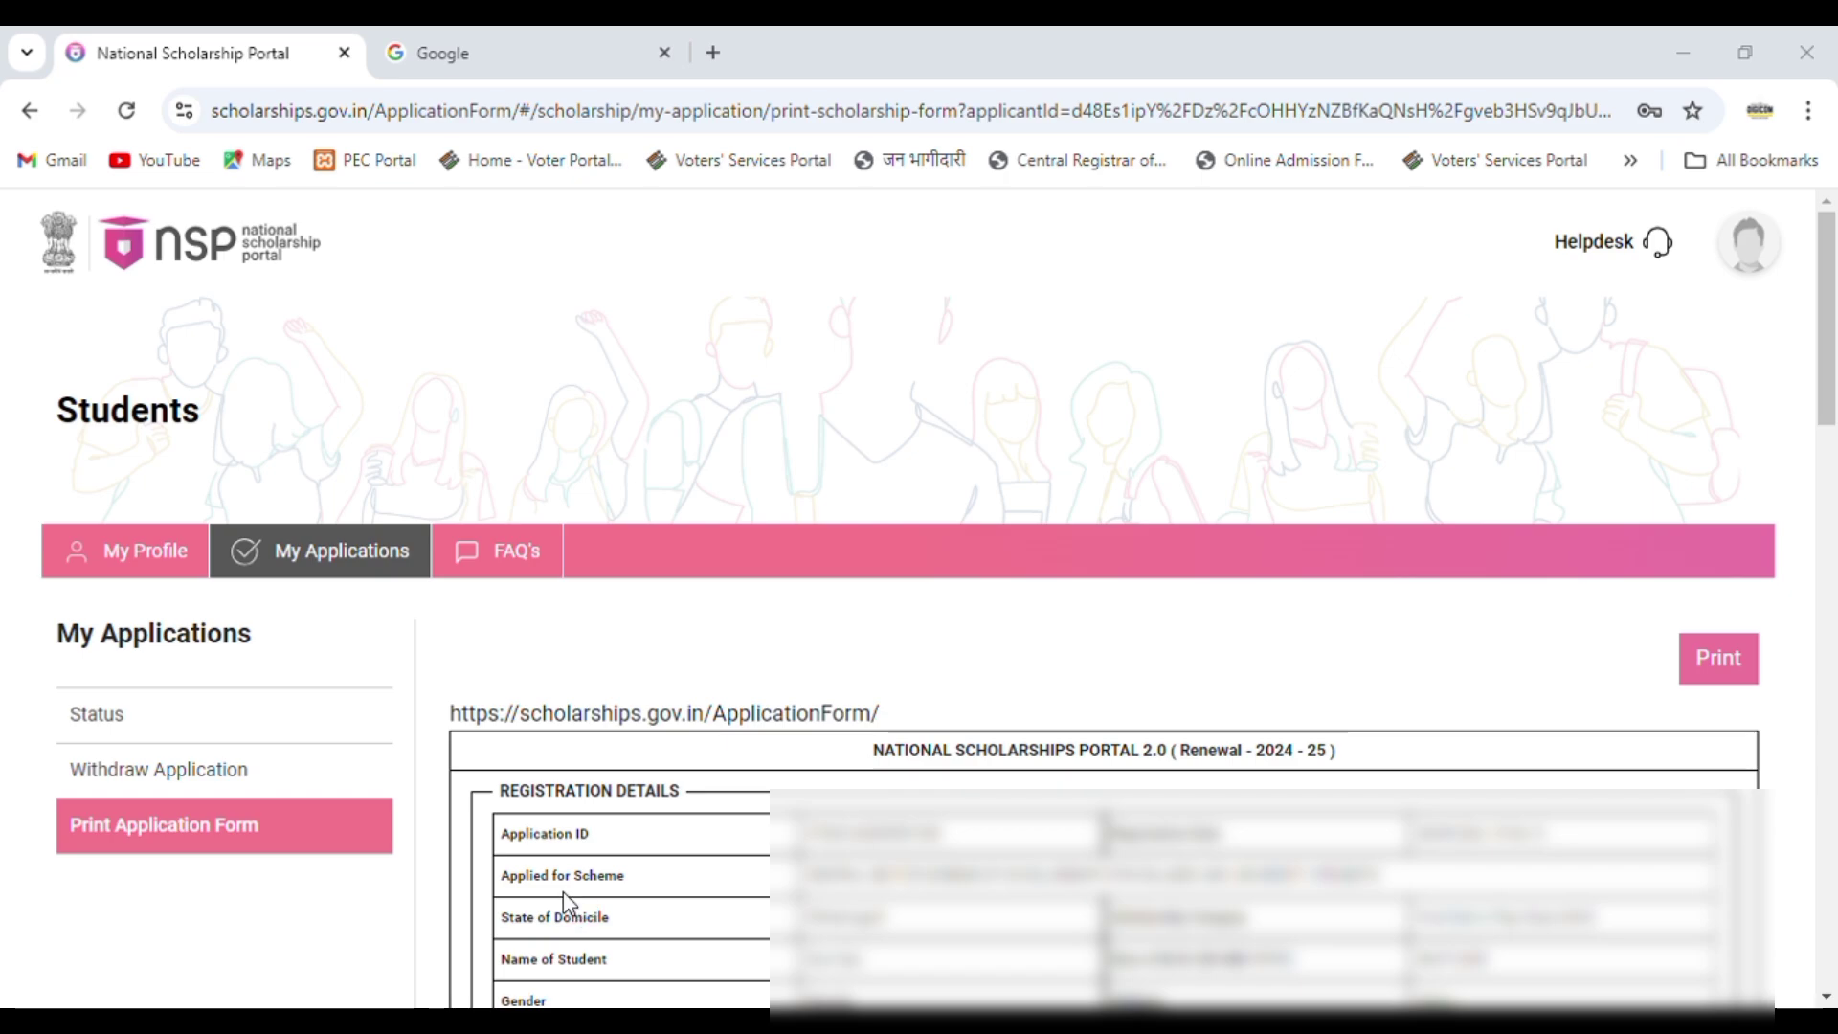
click(358, 1016)
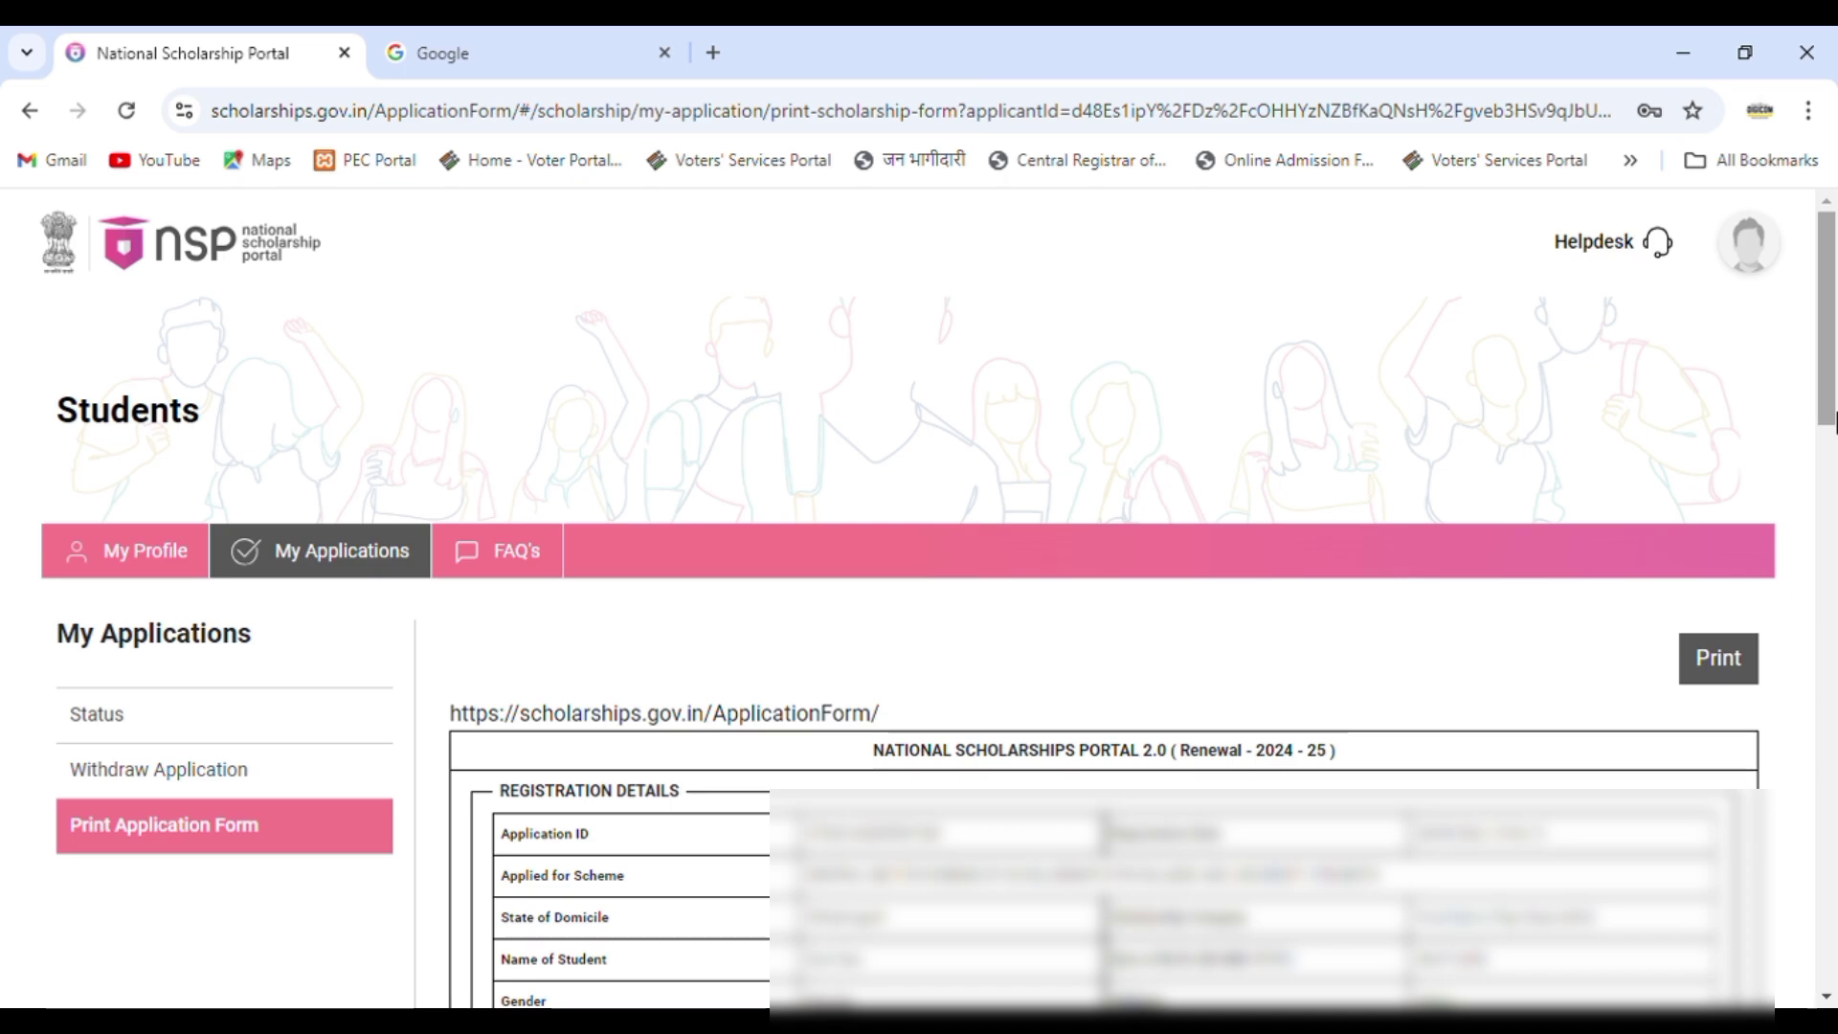
Return to the application's Status page from the My Applications sidebar.
click(125, 713)
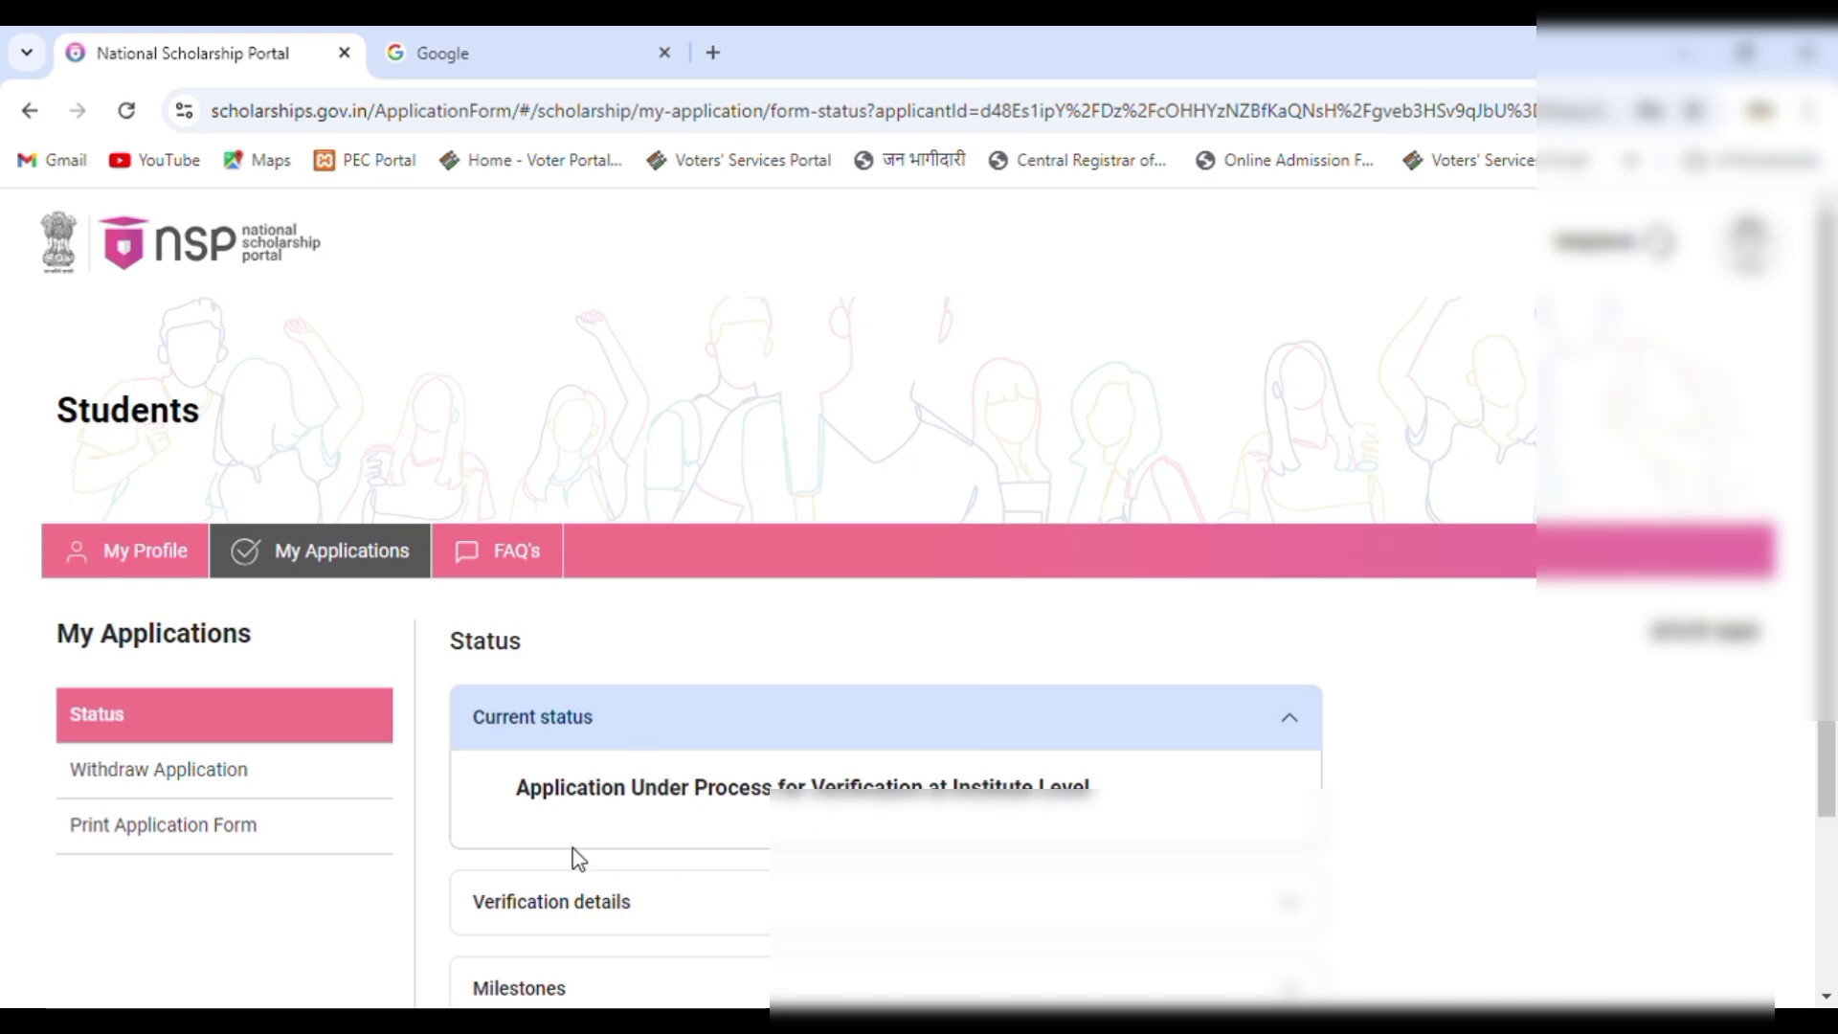